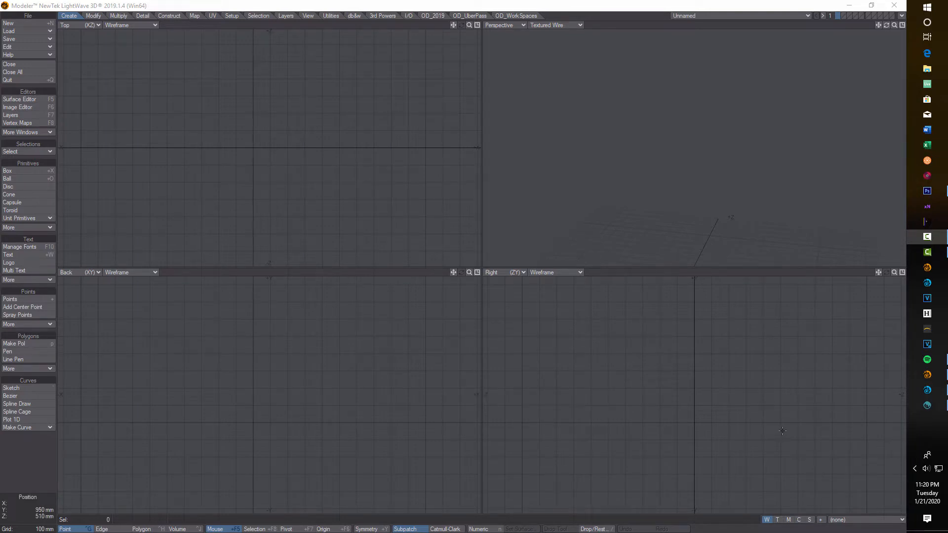
Step: Switch to LightWave Layout and open the Interchange window with the Running FBX
mouse_move(928, 378)
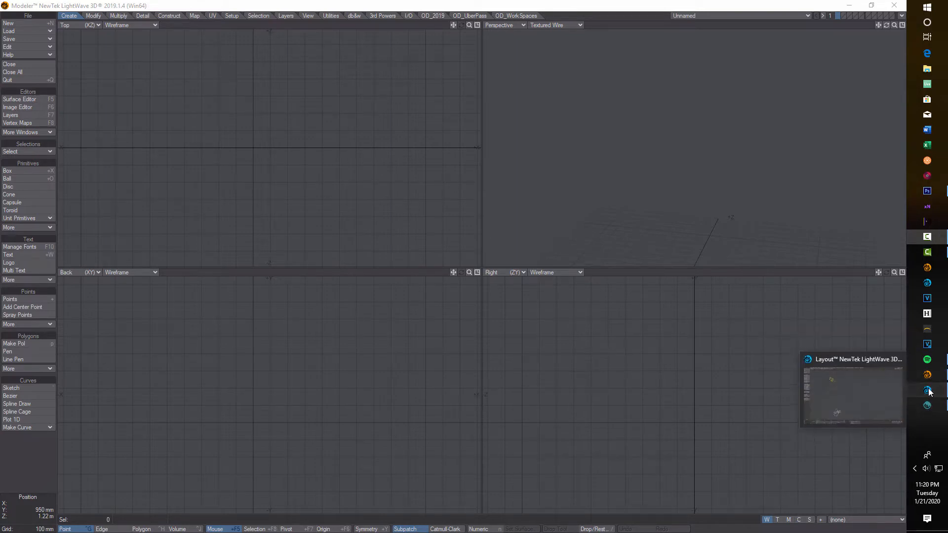
click(921, 391)
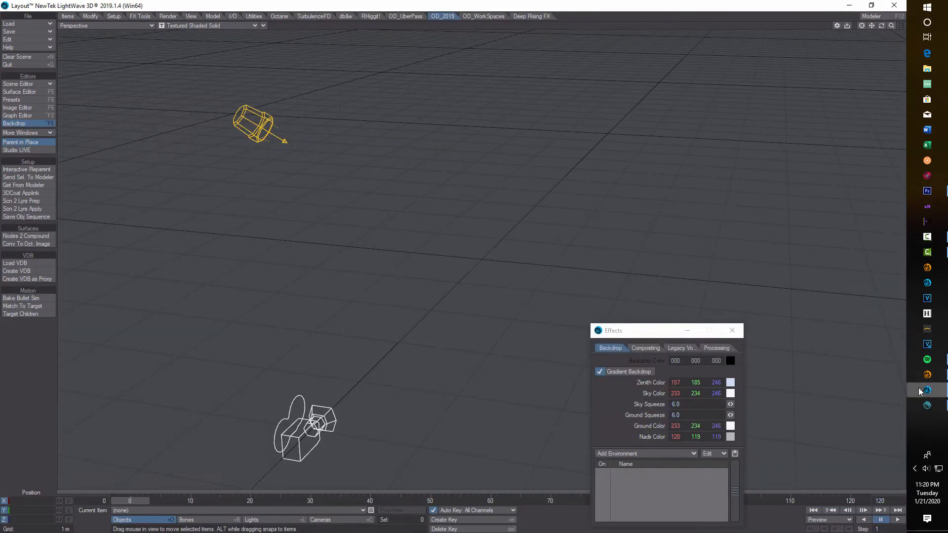
click(232, 16)
click(20, 169)
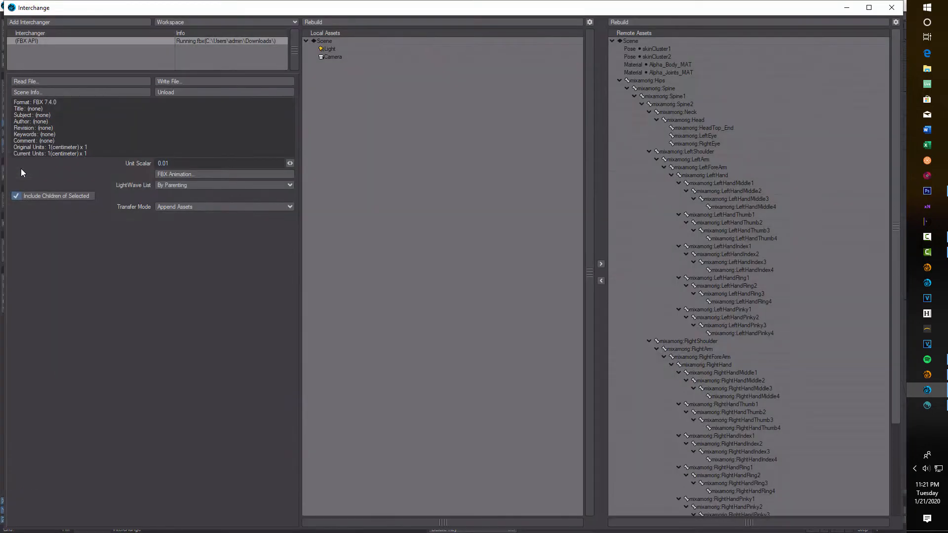
click(85, 81)
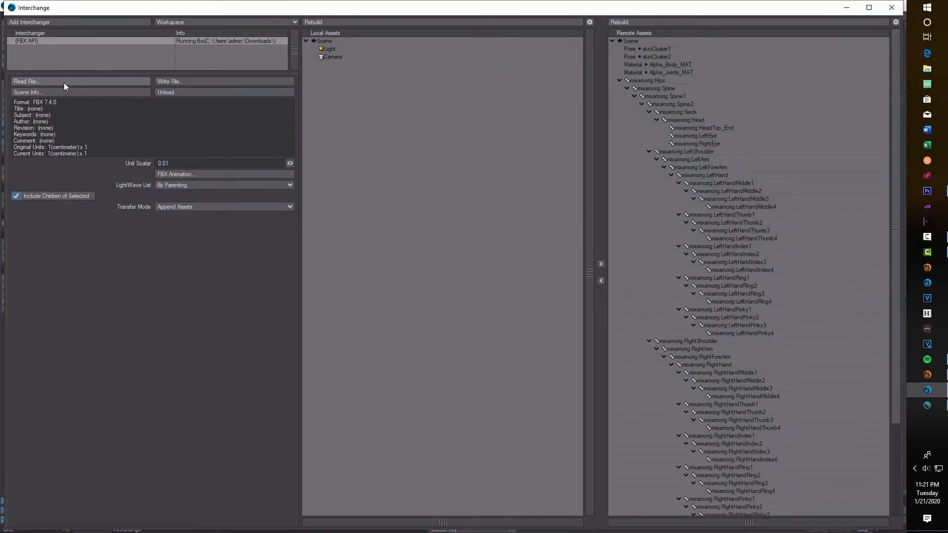
click(58, 53)
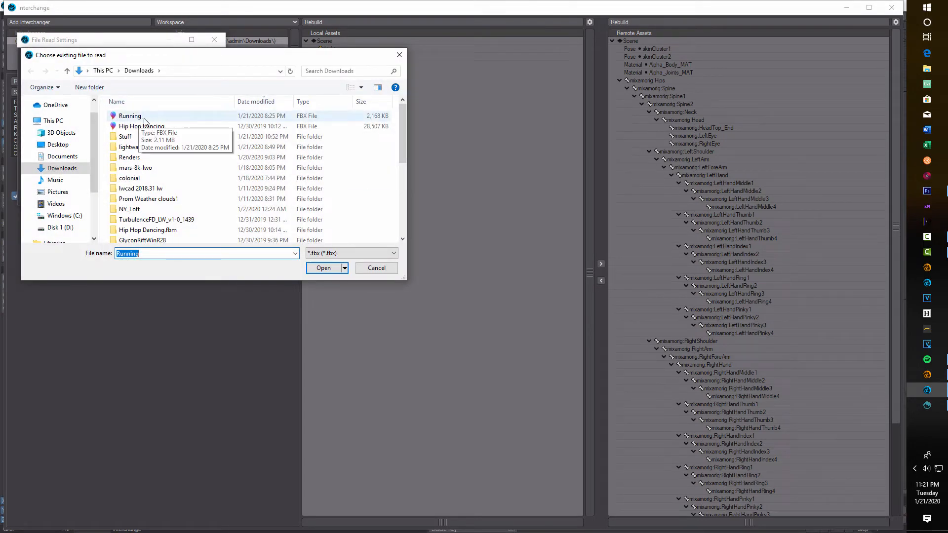
click(327, 270)
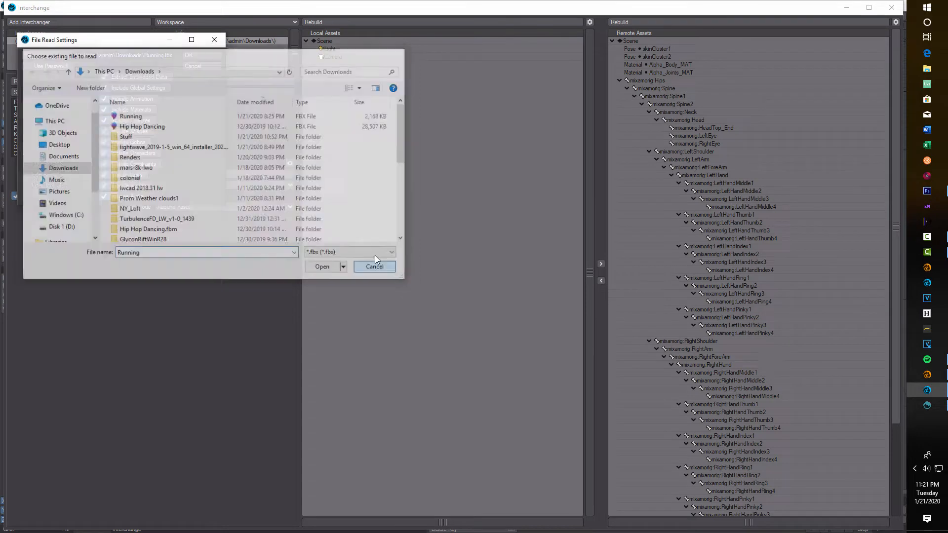
click(211, 55)
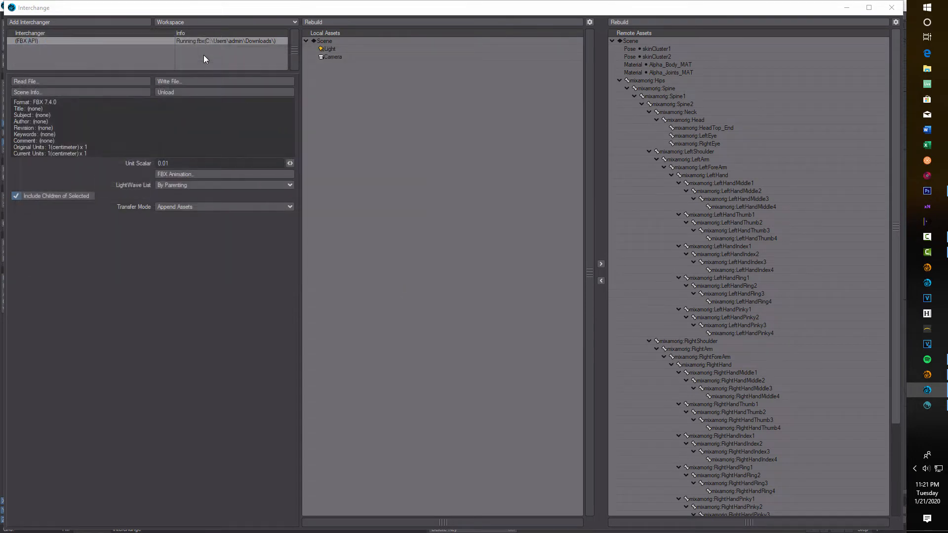
Step: Transfer the remote FBX assets into the local scene, close Interchange, and play the character's animation before rewinding to frame 0
click(600, 280)
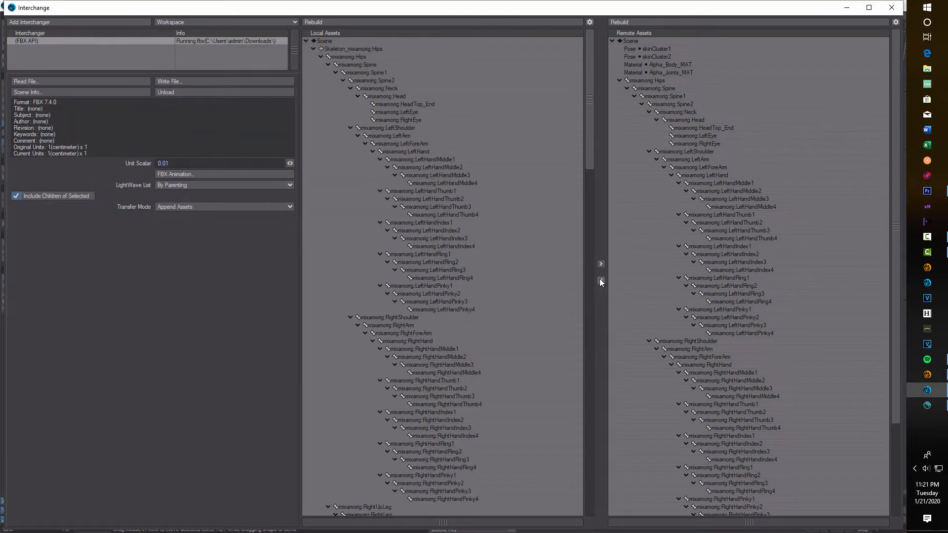
click(890, 8)
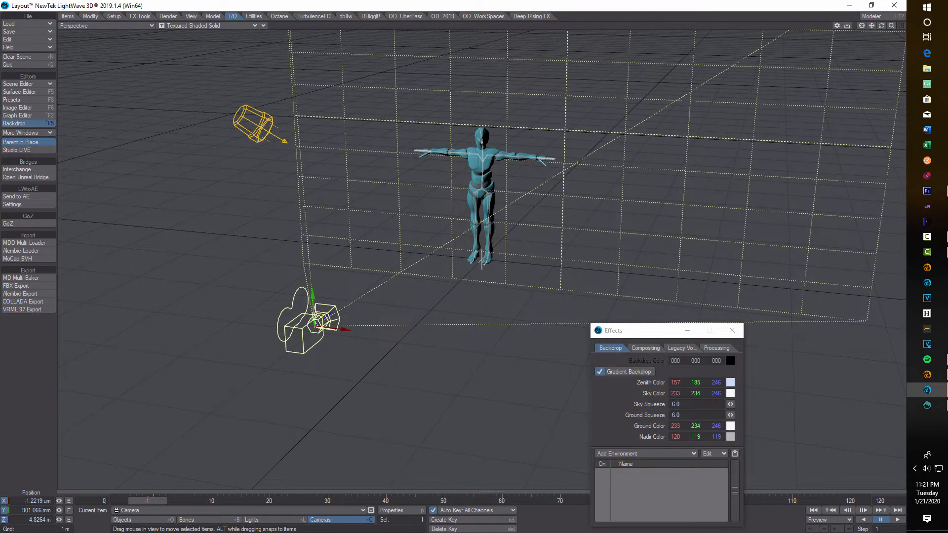
click(898, 519)
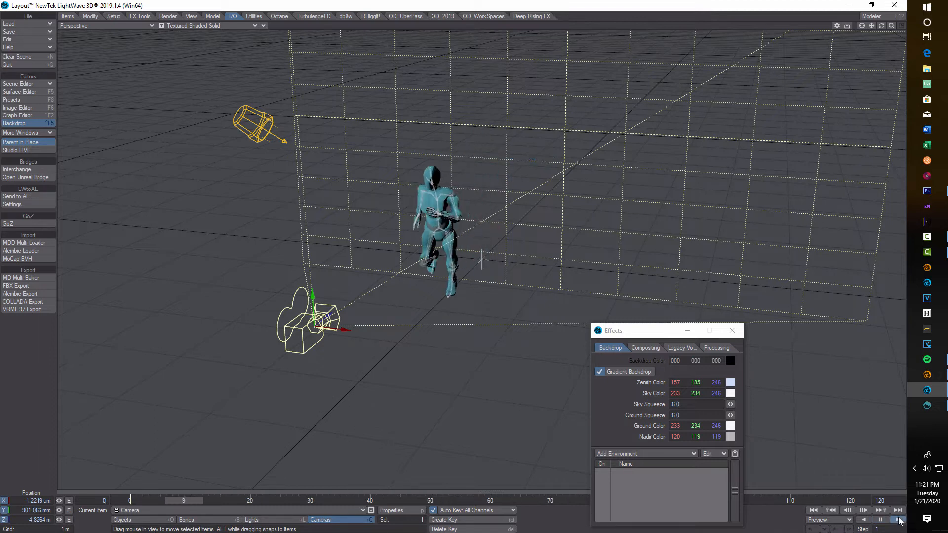
click(813, 511)
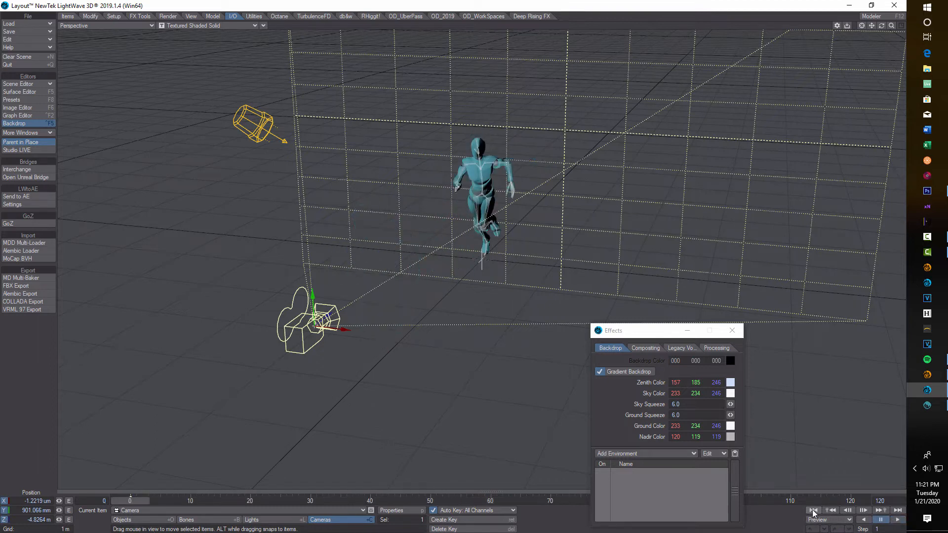
Step: Save all objects in the scene
click(44, 32)
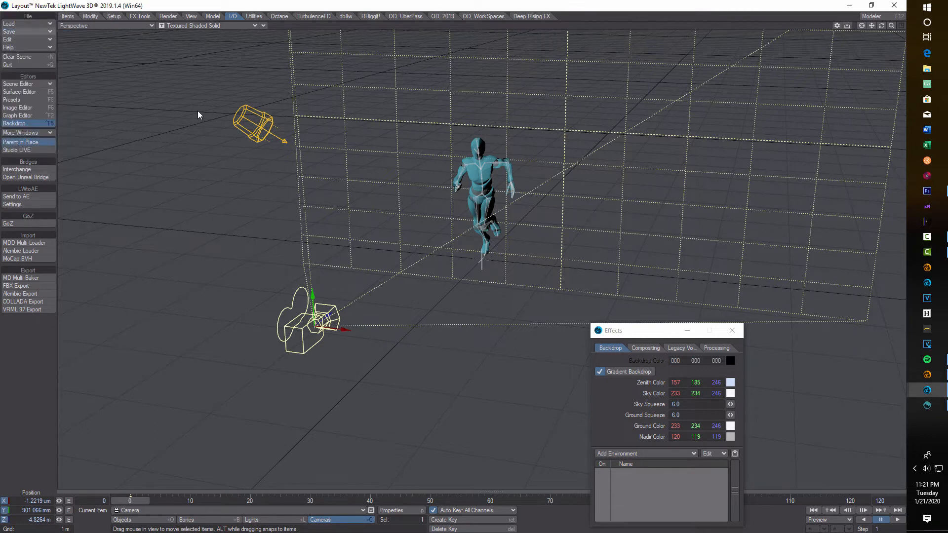
click(28, 32)
click(41, 84)
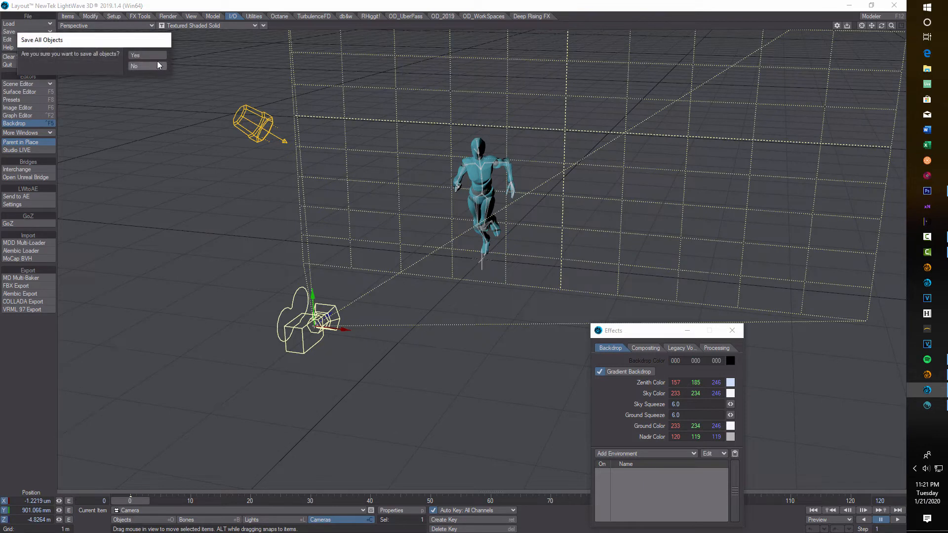
click(157, 64)
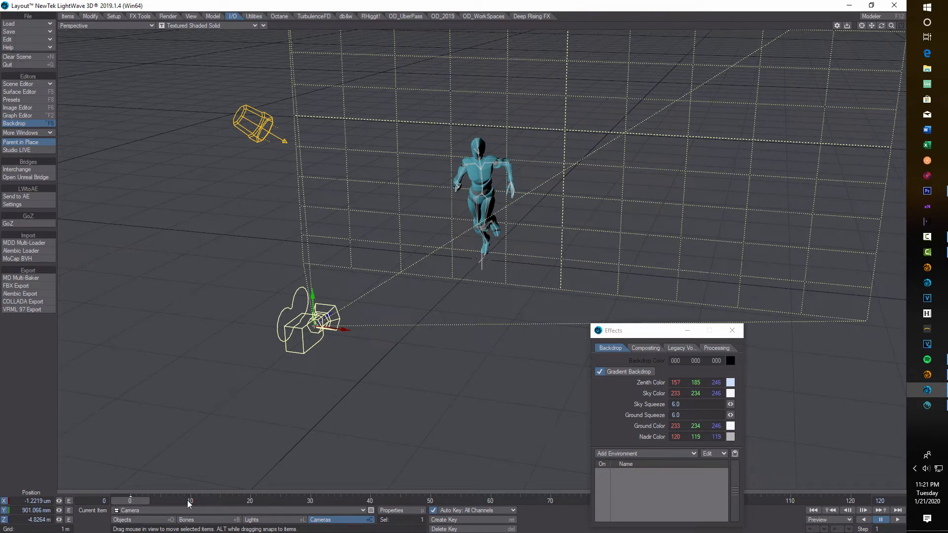
Step: Make Alpha_Surface the current object in the scene and open it in LightWave Modeler
click(123, 520)
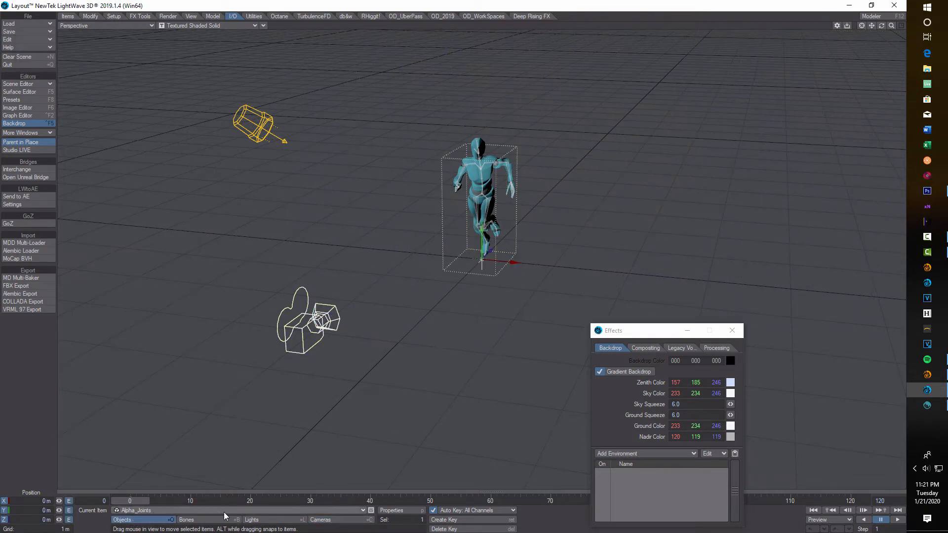
click(363, 511)
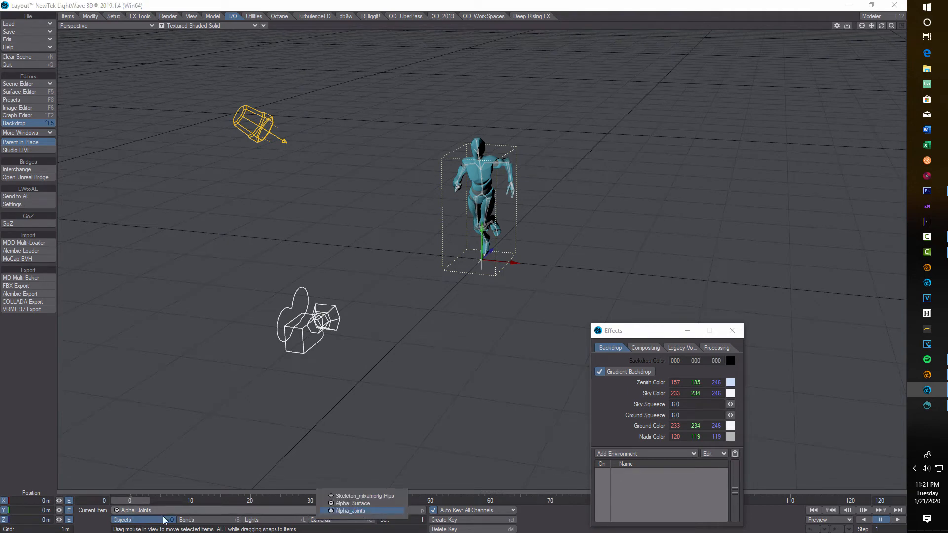
click(351, 504)
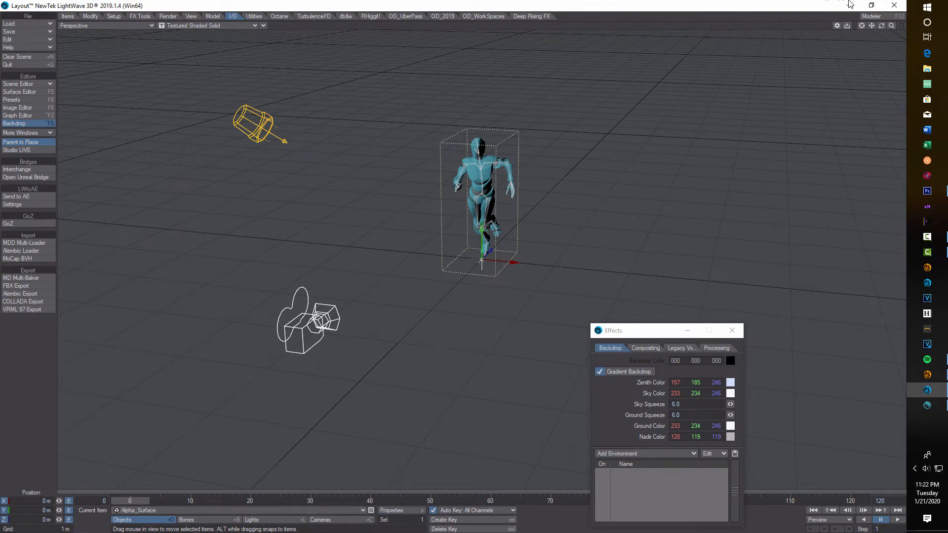
click(871, 17)
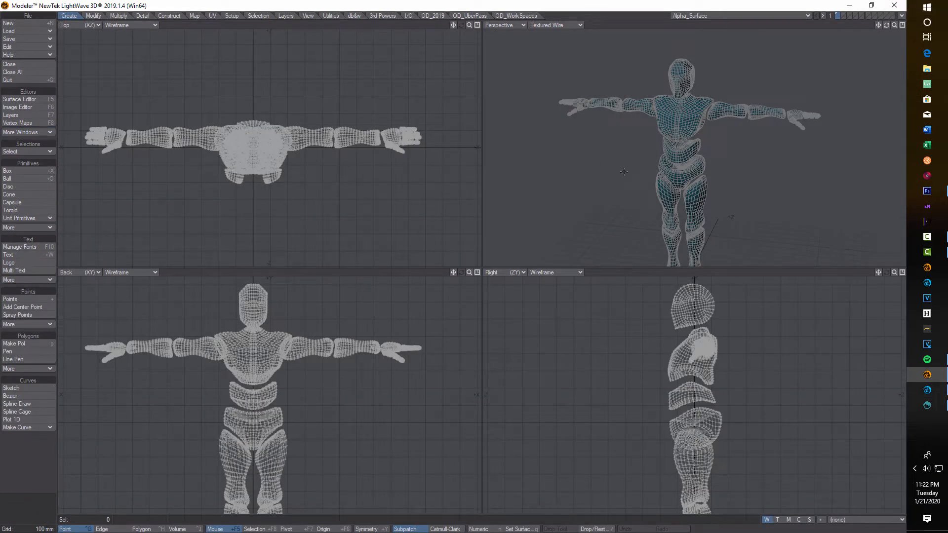
drag(887, 26, 854, 26)
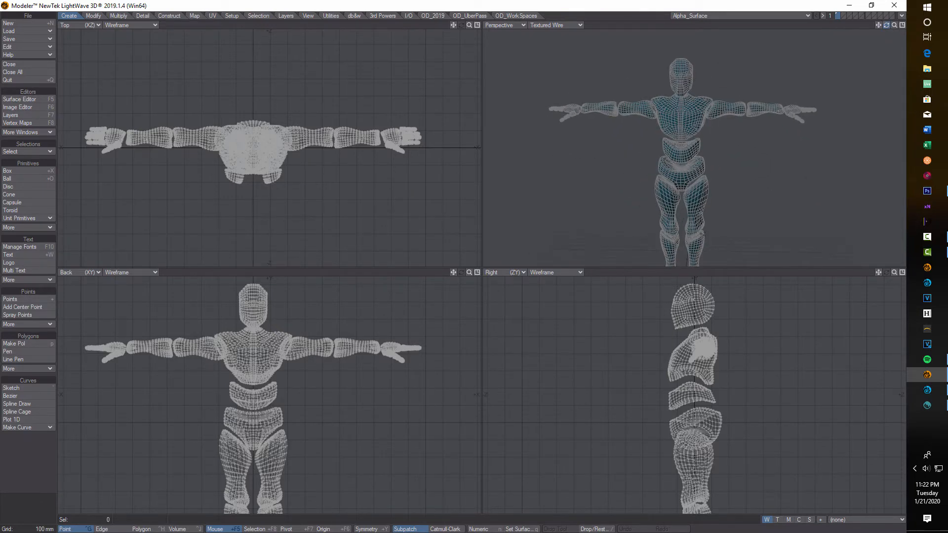
Step: Export the model in OBJ format as Alpha_Surface in the Downloads folder, overwriting the existing file
click(17, 38)
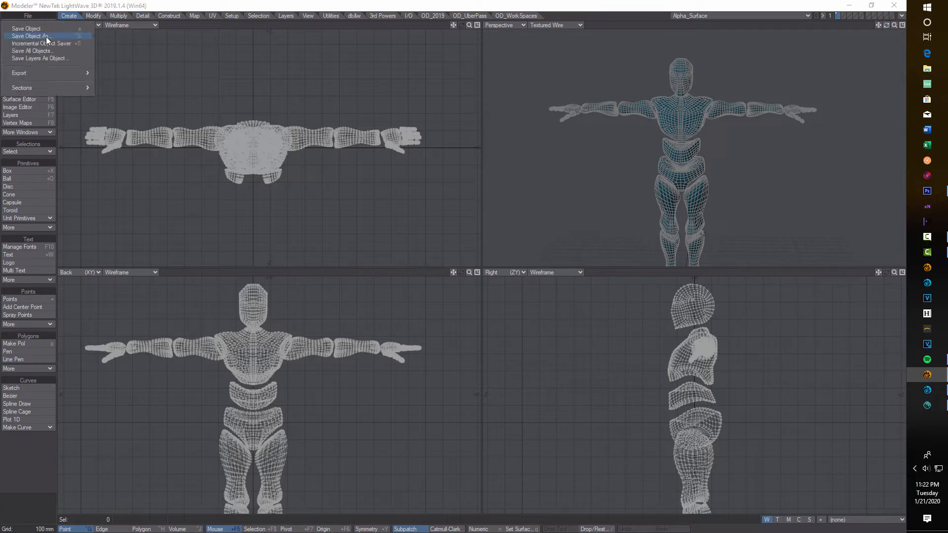
mouse_move(47, 73)
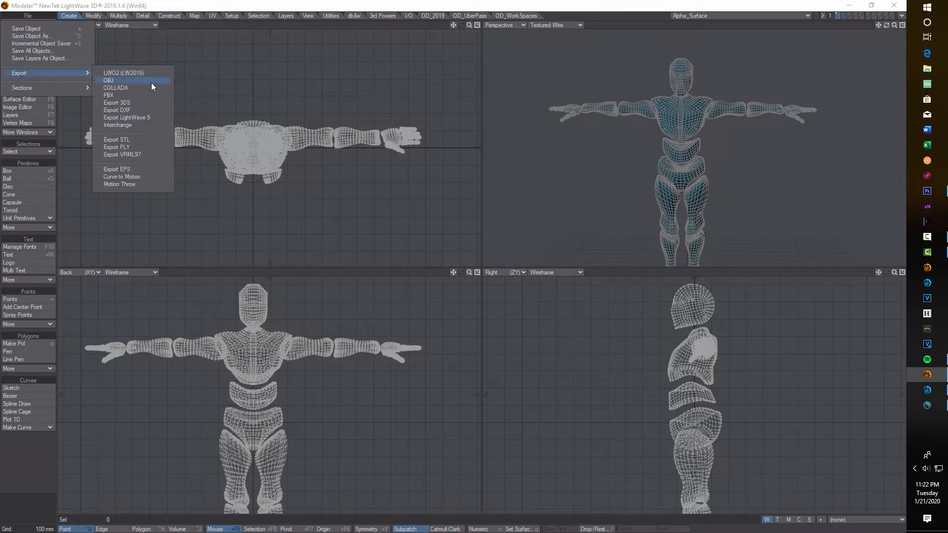
click(131, 80)
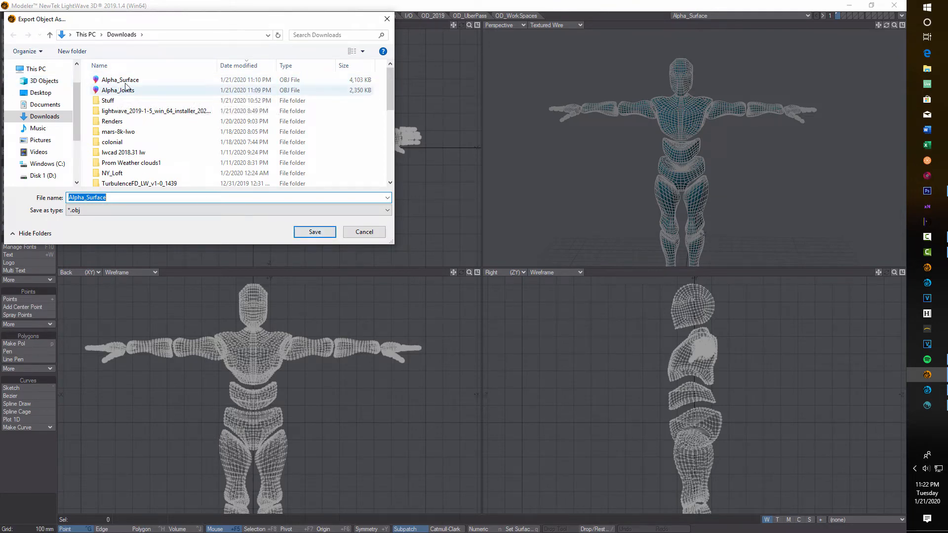
click(319, 232)
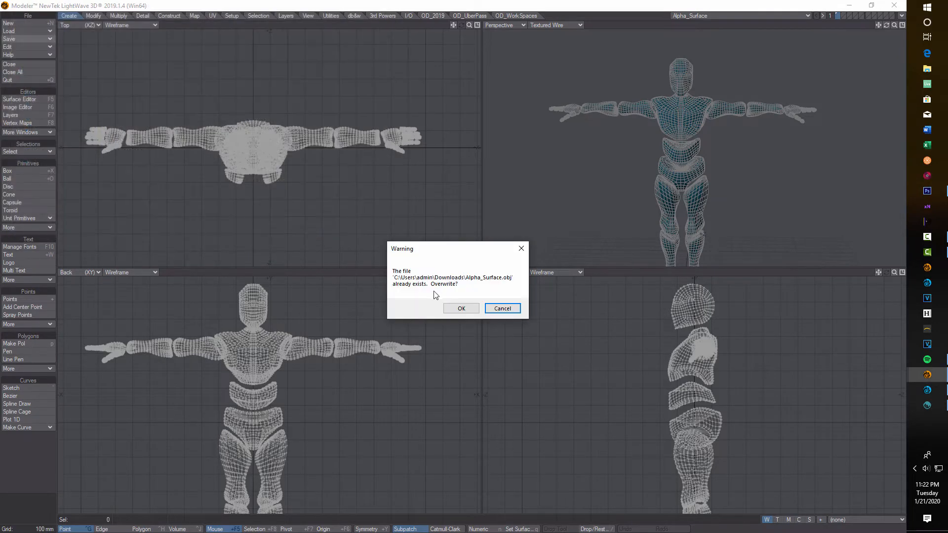
click(457, 309)
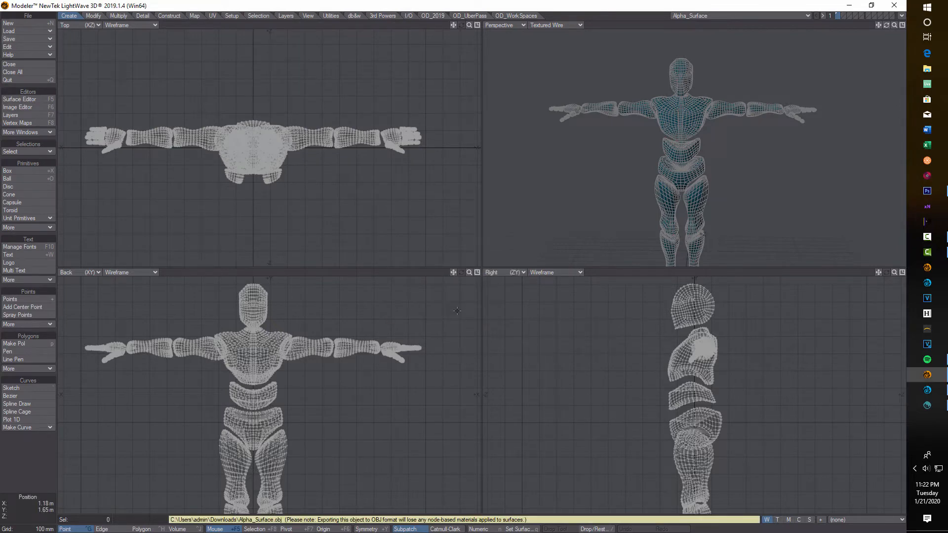
Step: Switch to 3D-Coat and import Alpha_Surface.obj for per-pixel painting, keeping the UVs and the 2048 × 2048 texture size
click(927, 404)
click(7, 17)
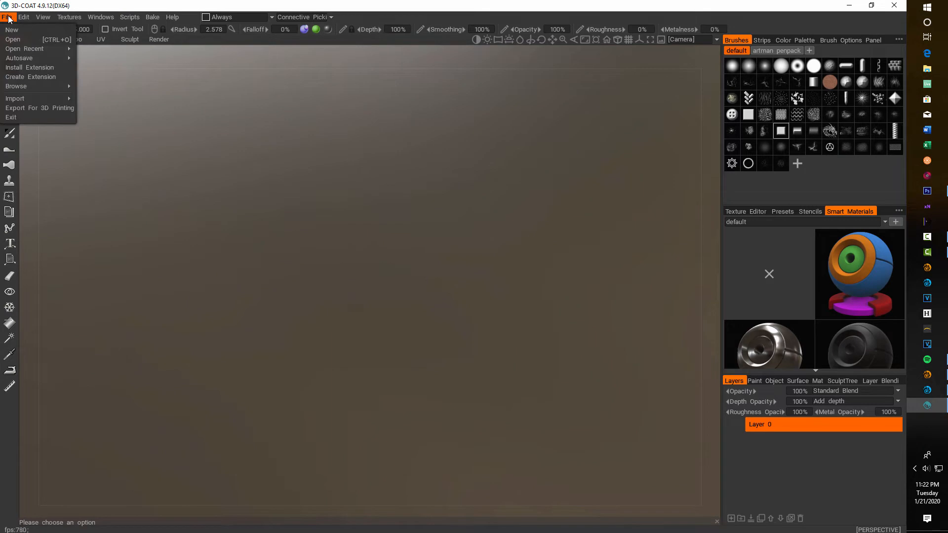
mouse_move(25, 95)
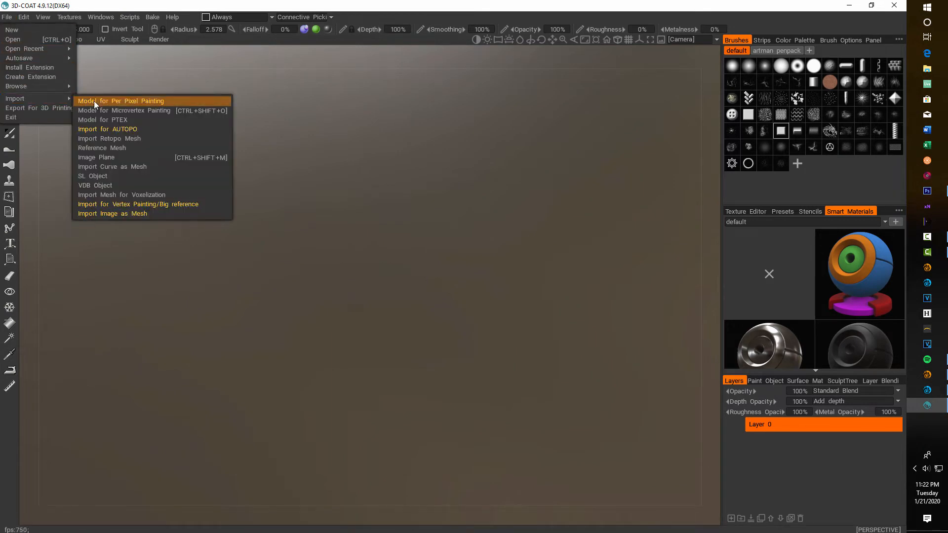
click(145, 103)
click(120, 80)
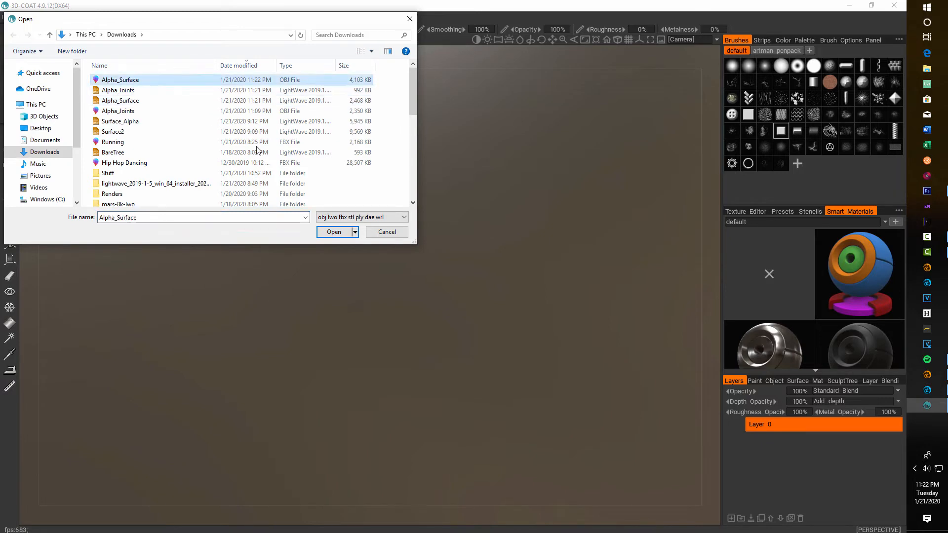
click(334, 232)
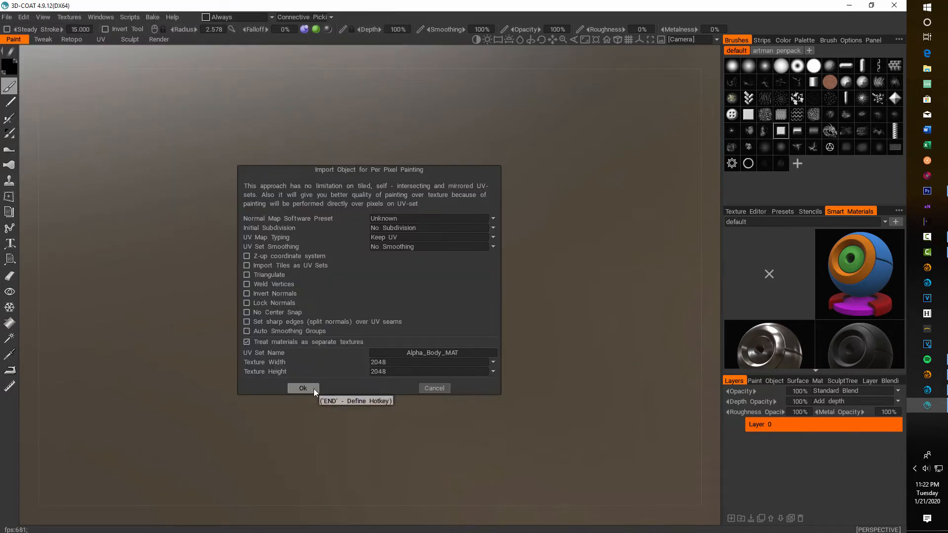
click(306, 389)
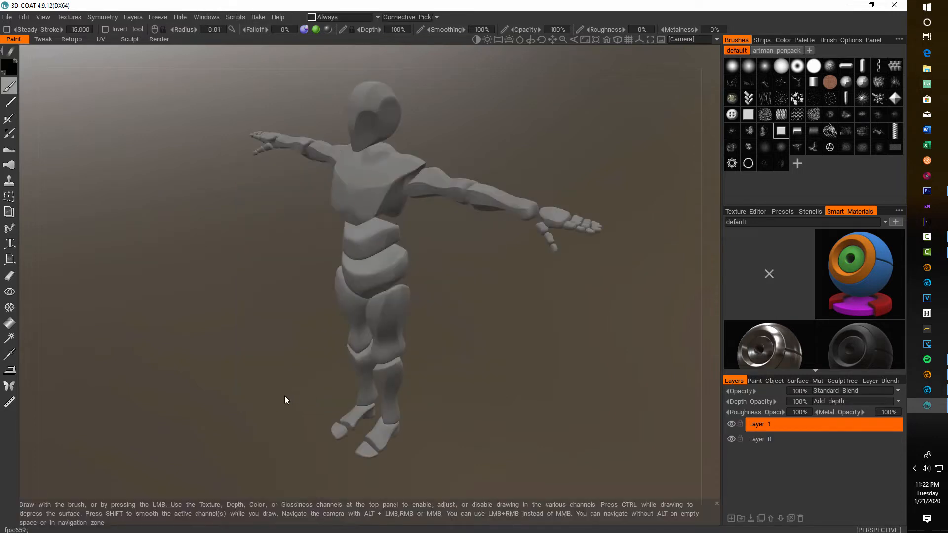
Step: Turn the figure to a front view and choose the worn blue smart material from the default set
drag(436, 262, 275, 210)
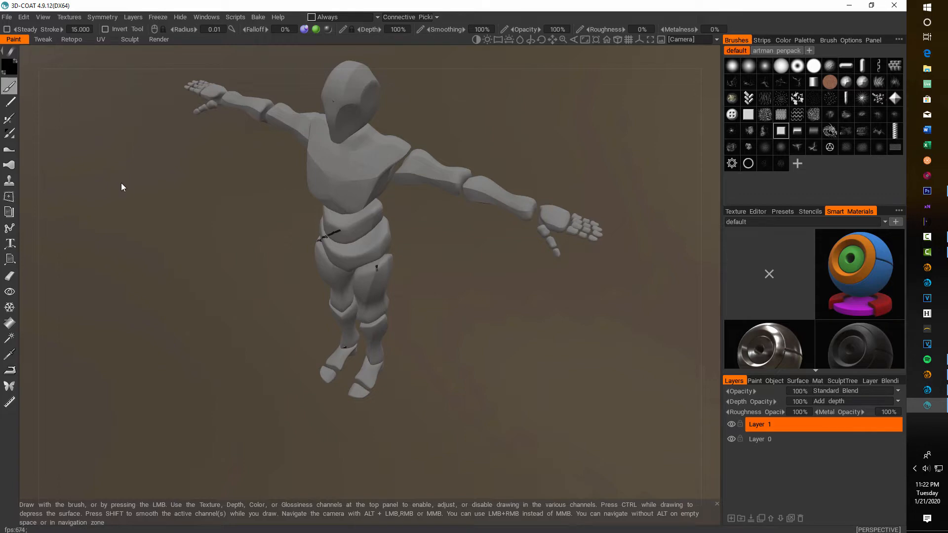
drag(461, 250, 508, 198)
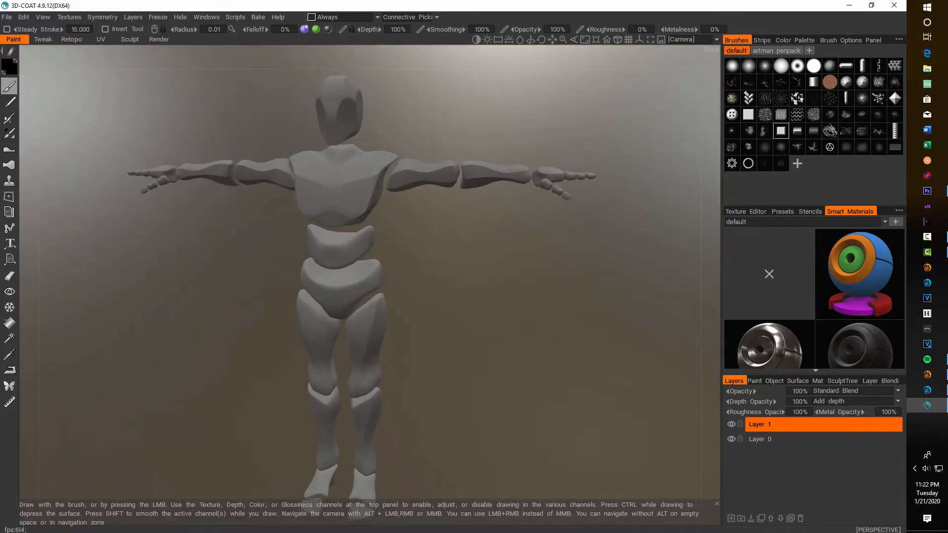
scroll(855, 322, down, 3)
click(865, 301)
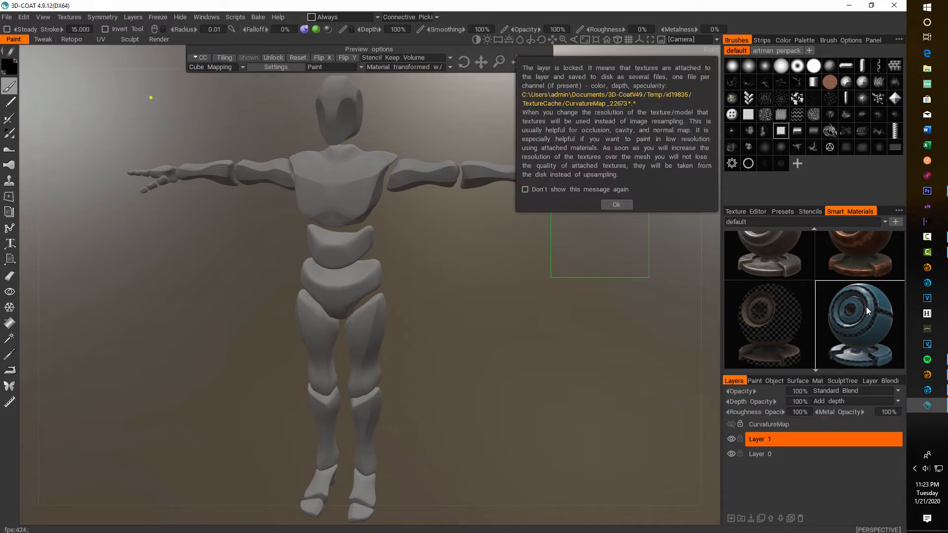
click(615, 205)
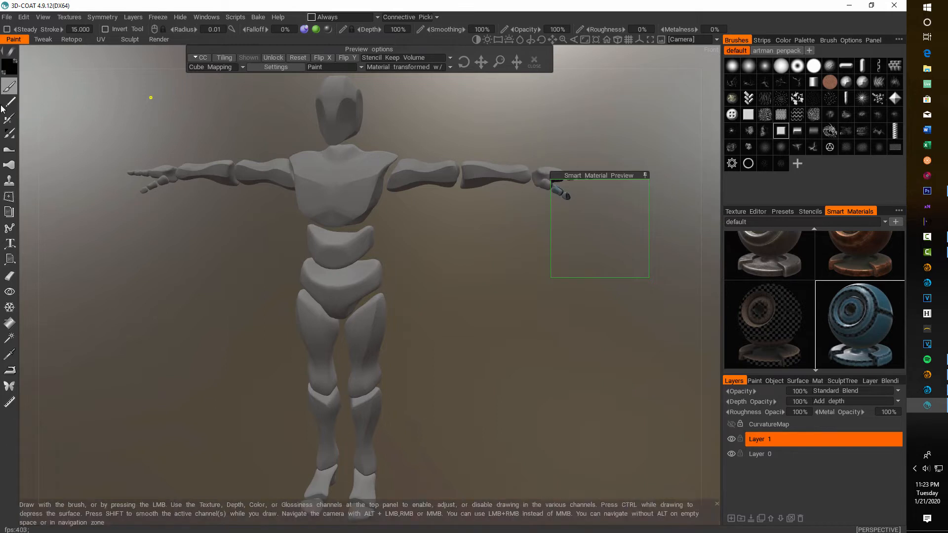
Step: Paint the blue smart material over the figure's head, torso, arms and legs with a softer brush tool
click(9, 121)
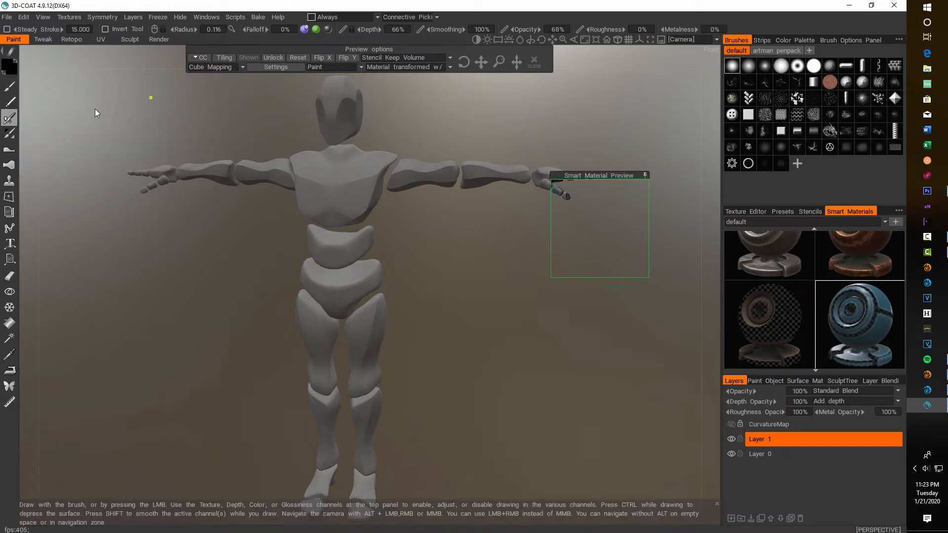
mouse_move(346, 158)
mouse_down()
mouse_move(360, 165)
mouse_move(267, 173)
mouse_move(345, 145)
mouse_move(364, 375)
mouse_move(336, 101)
mouse_move(346, 232)
mouse_move(325, 278)
mouse_move(310, 193)
mouse_move(341, 282)
mouse_move(316, 311)
mouse_move(301, 310)
mouse_move(368, 346)
mouse_move(358, 472)
mouse_move(328, 425)
mouse_move(385, 146)
mouse_up()
drag(157, 168, 232, 187)
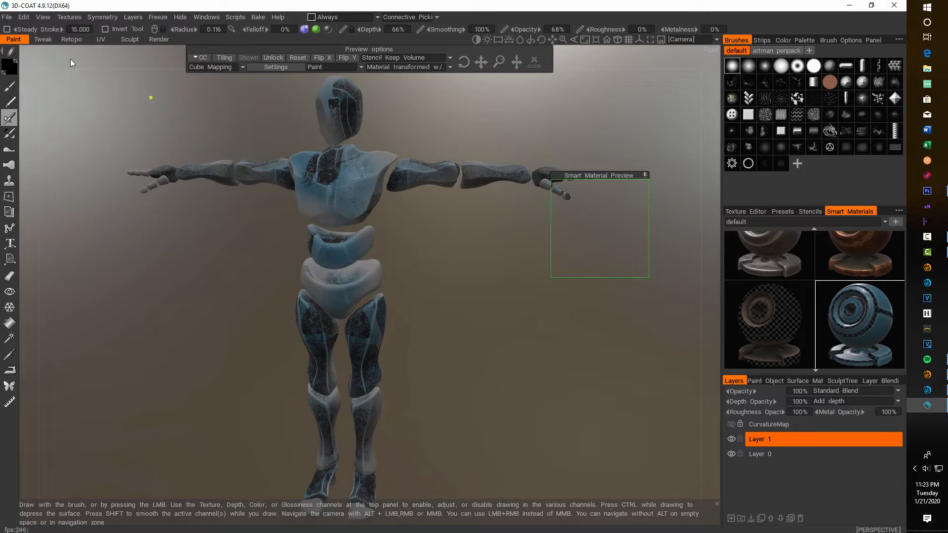
Step: Export the painted textures as TGA maps with the Pbr (metalness) preset, leaving the geometry out of the export
click(7, 18)
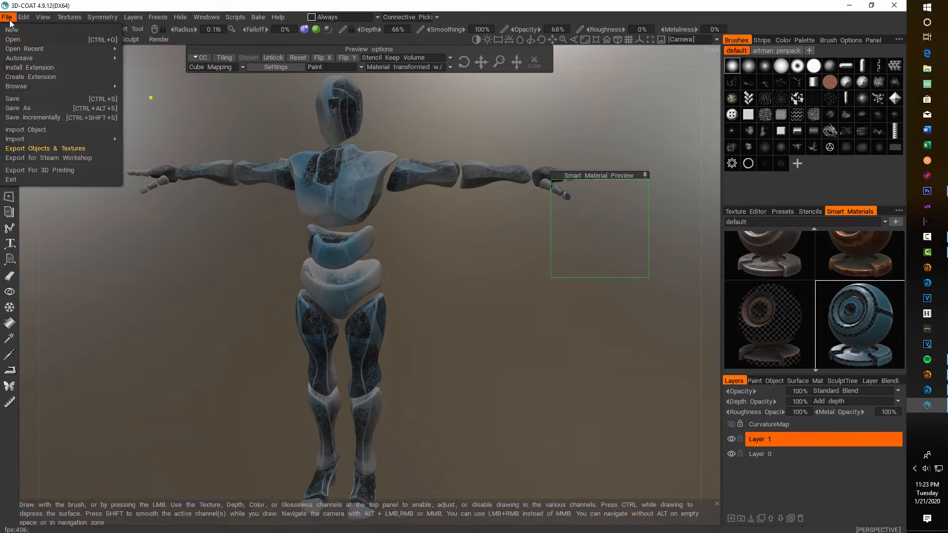
click(37, 150)
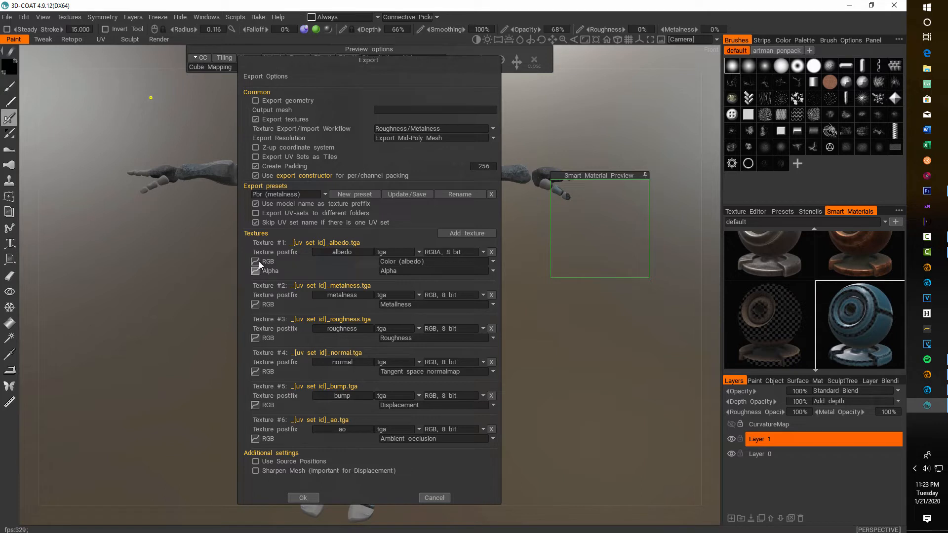
click(255, 439)
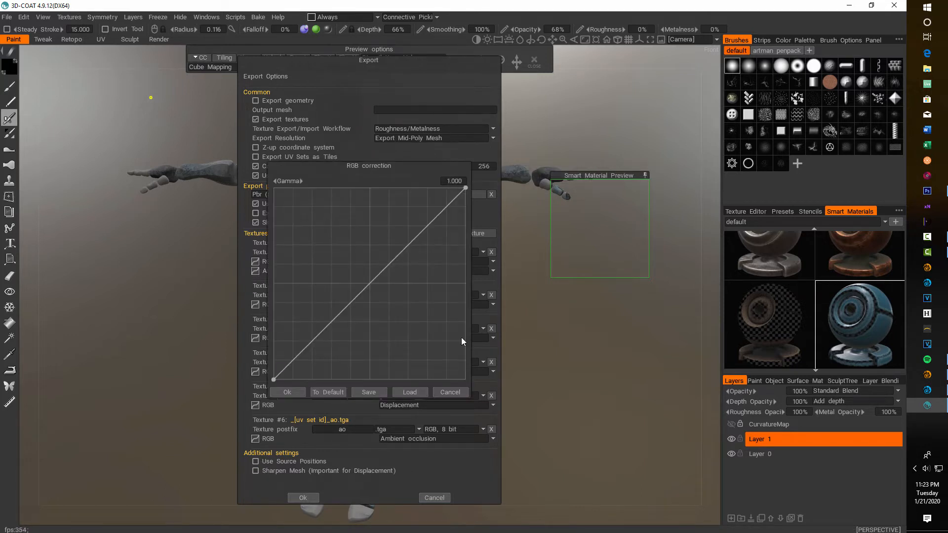
click(447, 391)
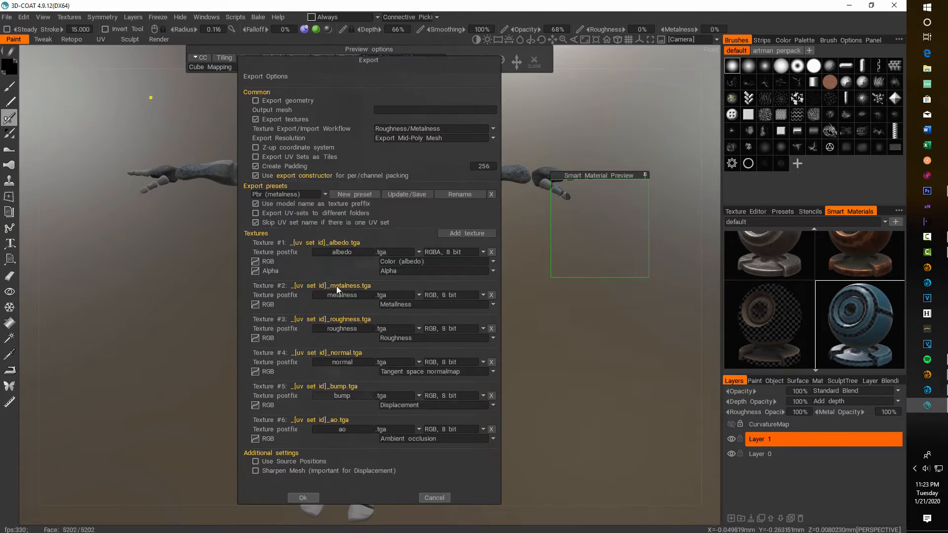
click(322, 193)
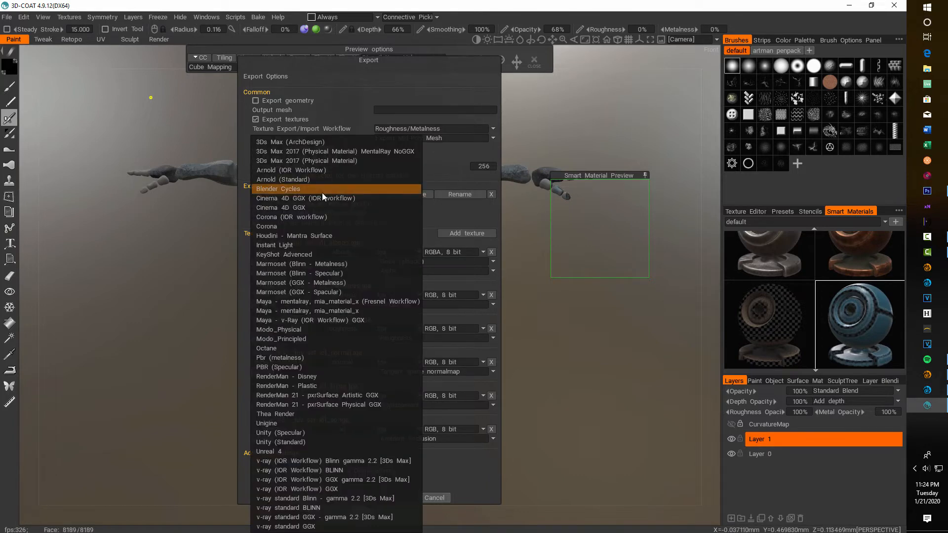
click(303, 358)
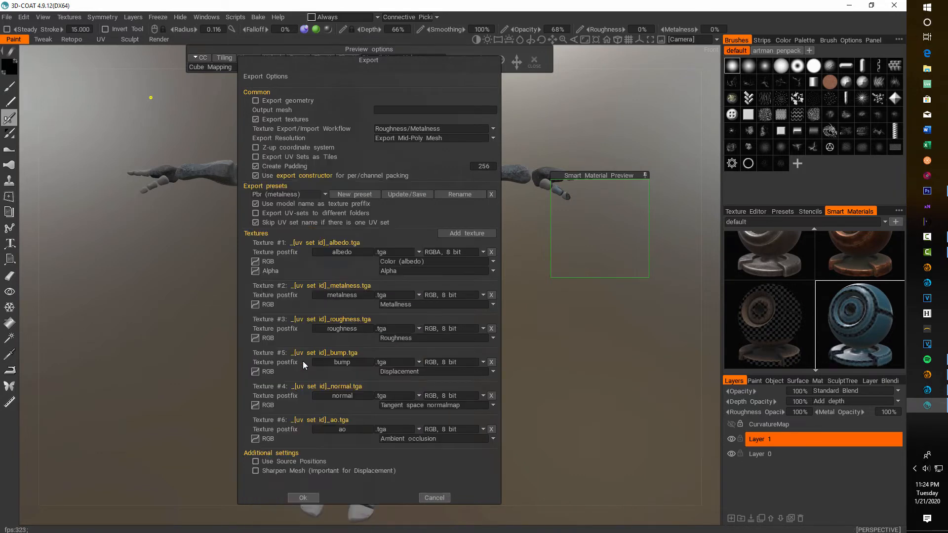
click(305, 498)
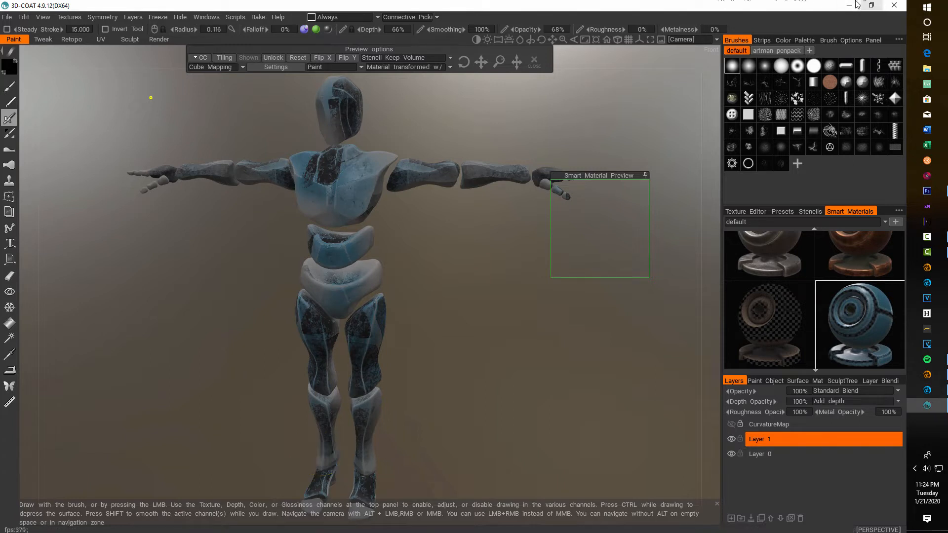
Step: Switch to LightWave Layout and load the exported _albedo, _ao, _bump, _metalness, _normal and _roughness images from the 3D-CoatV49 folder
click(928, 391)
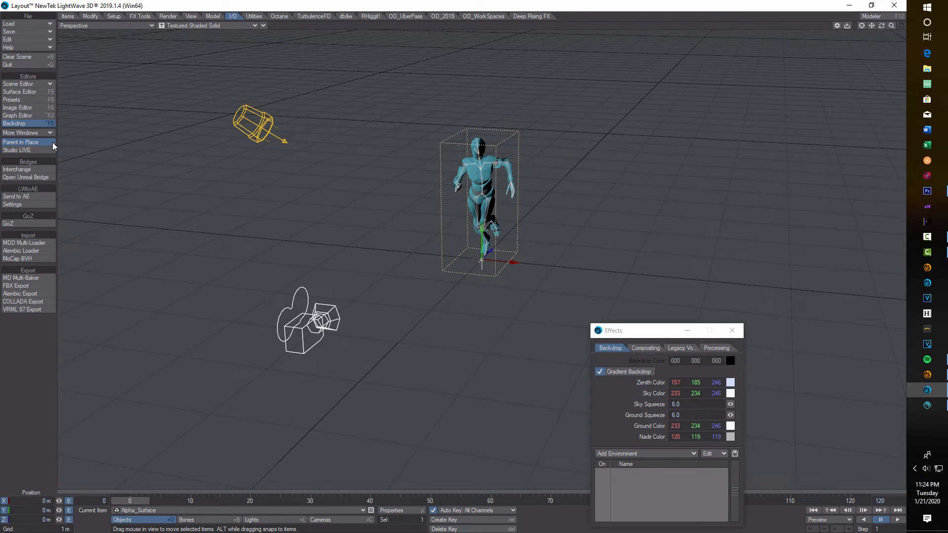
click(31, 108)
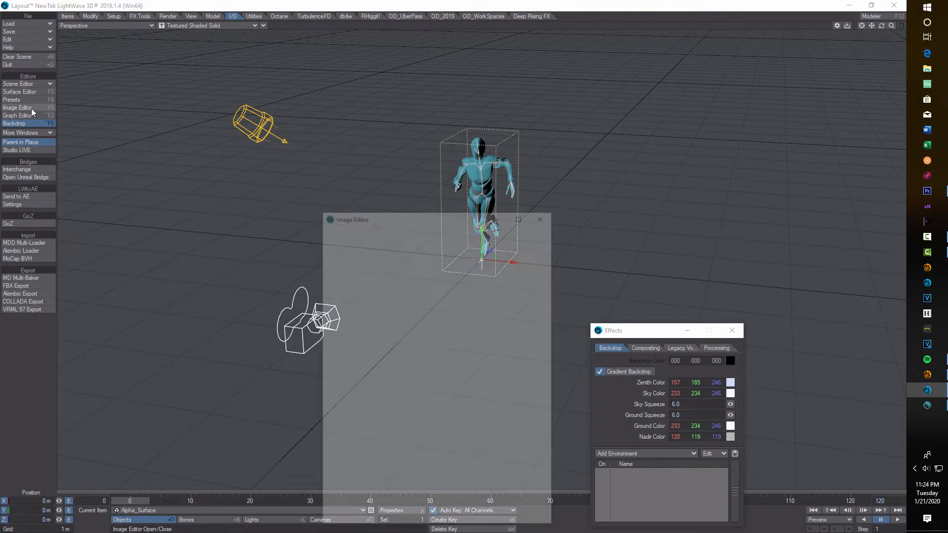
click(425, 241)
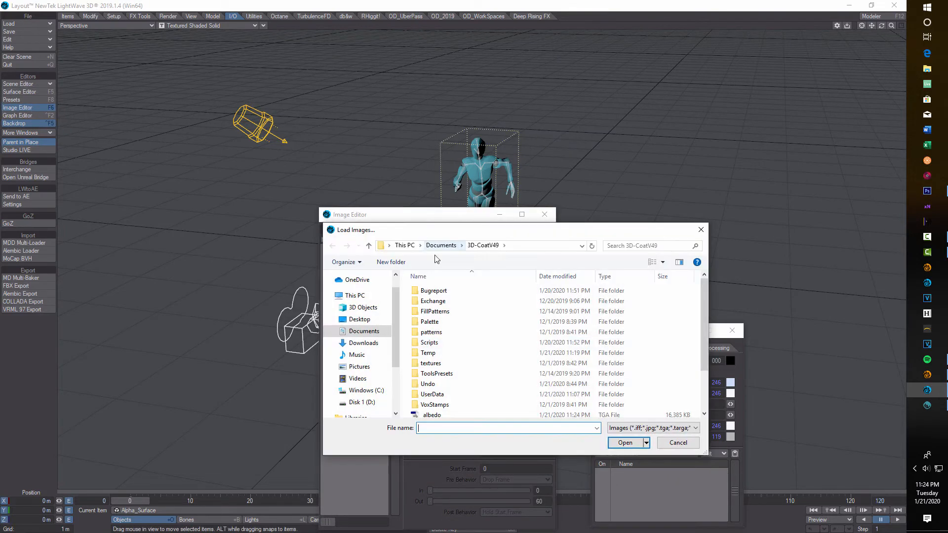
drag(528, 231, 364, 157)
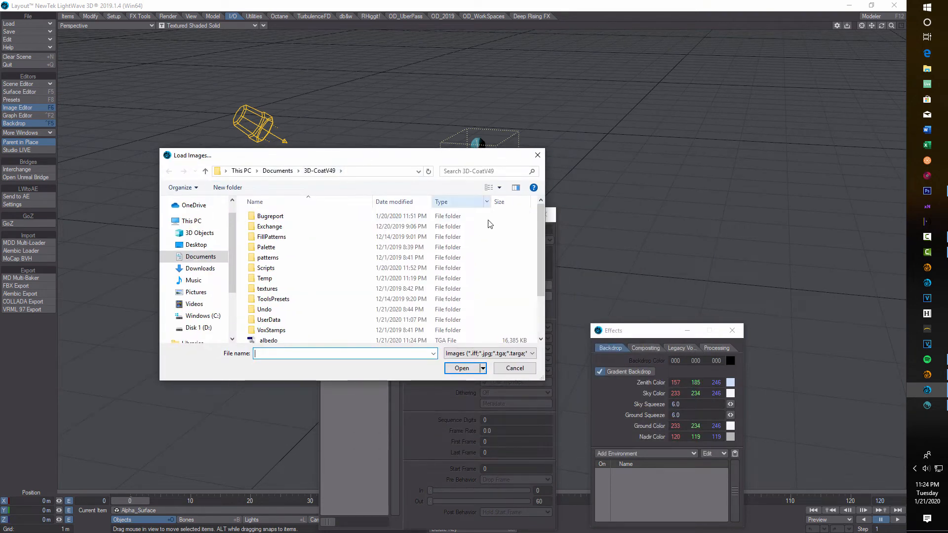
scroll(541, 217, down, 2)
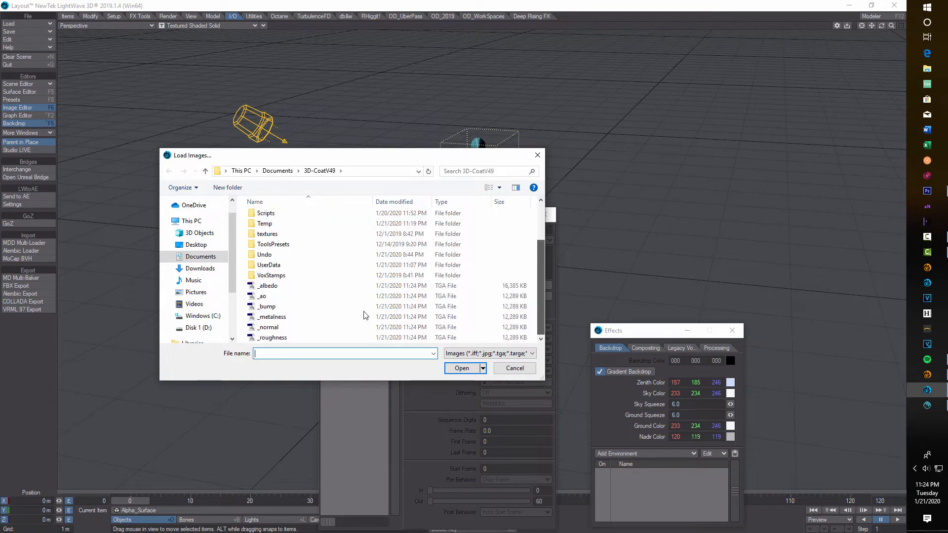
click(269, 286)
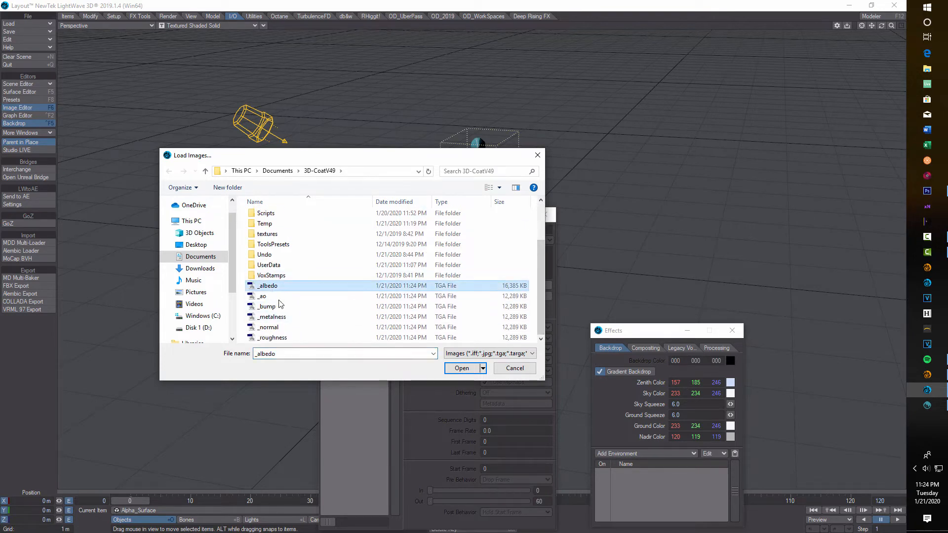
shift+click(291, 337)
click(461, 368)
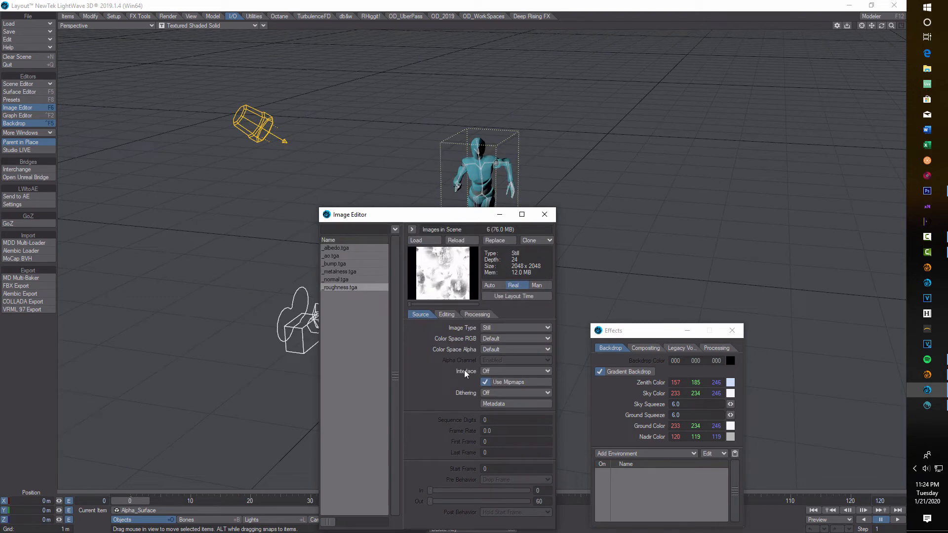
drag(432, 219, 384, 116)
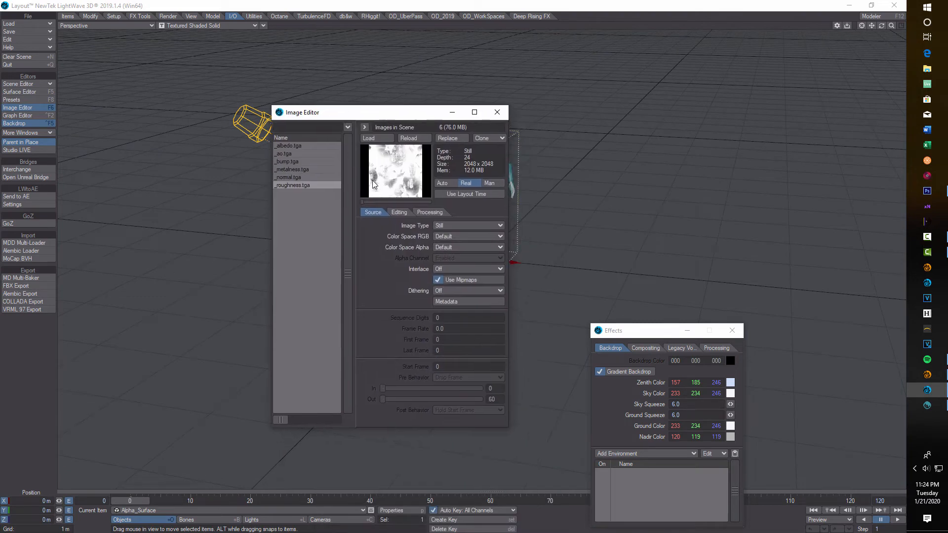
click(497, 113)
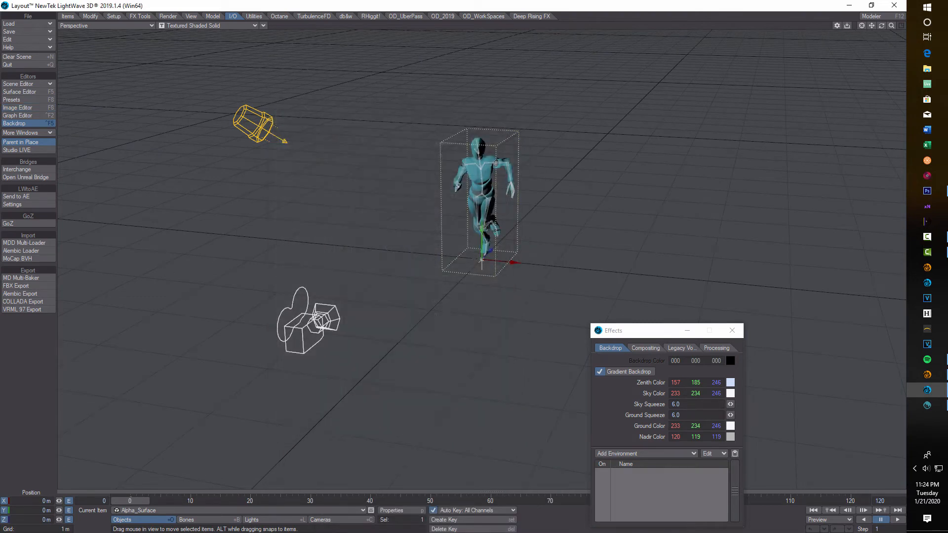
Step: Change the material type of the Alpha_Body_MAT surface to Principled BSDF
click(24, 93)
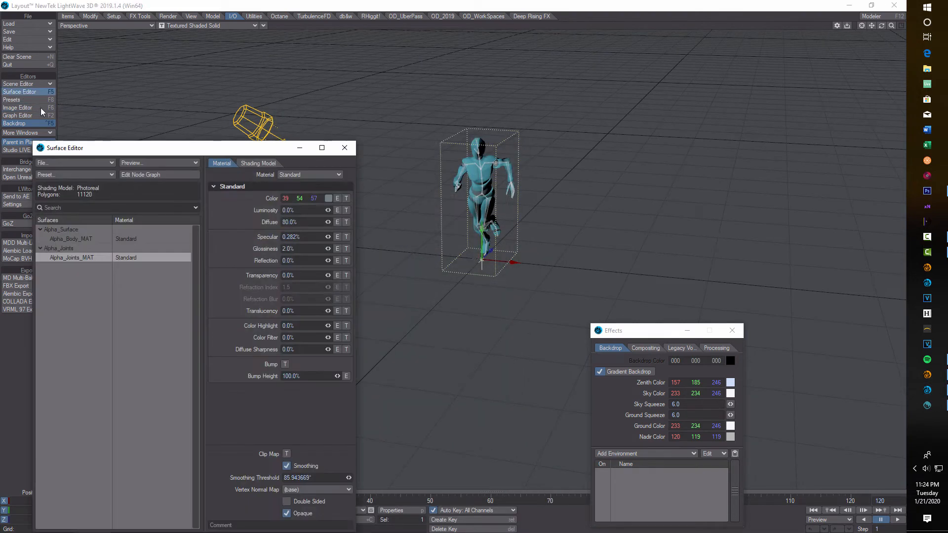
click(66, 239)
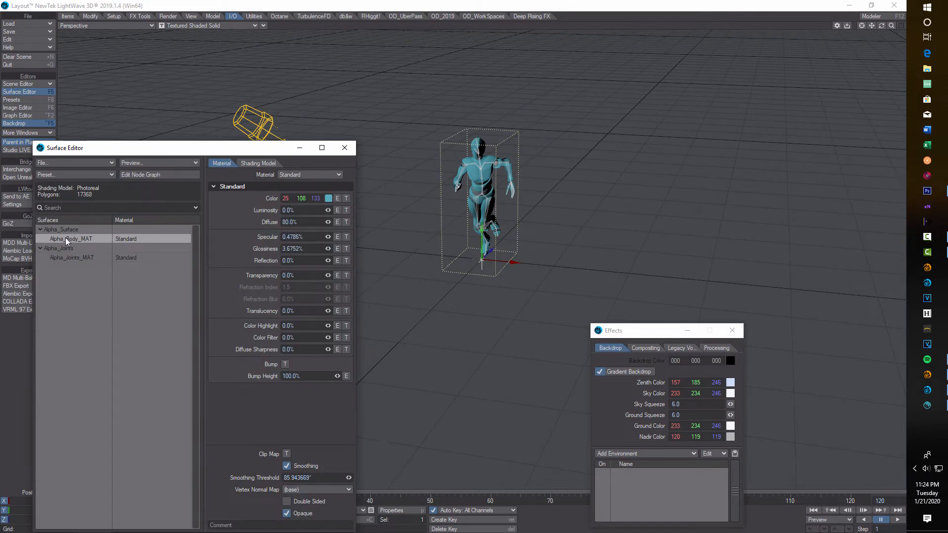
click(139, 175)
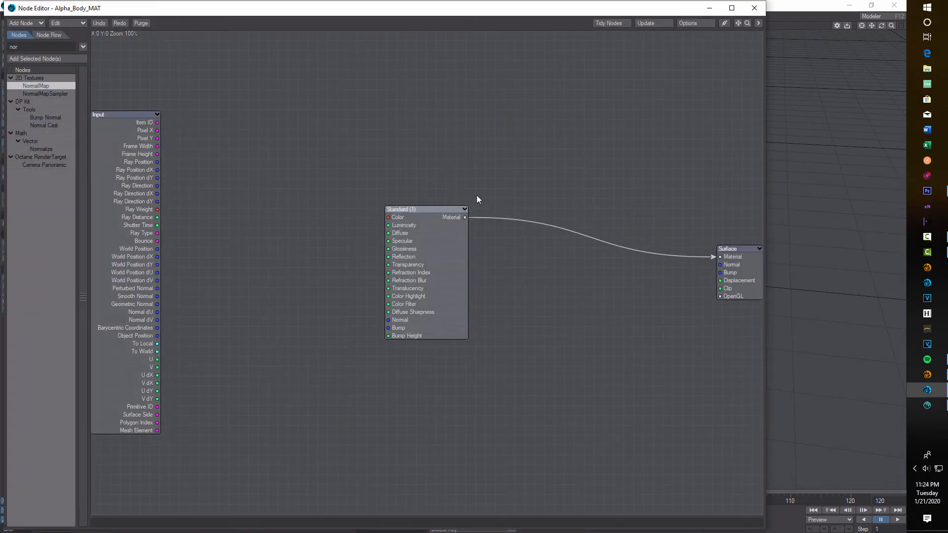
click(754, 8)
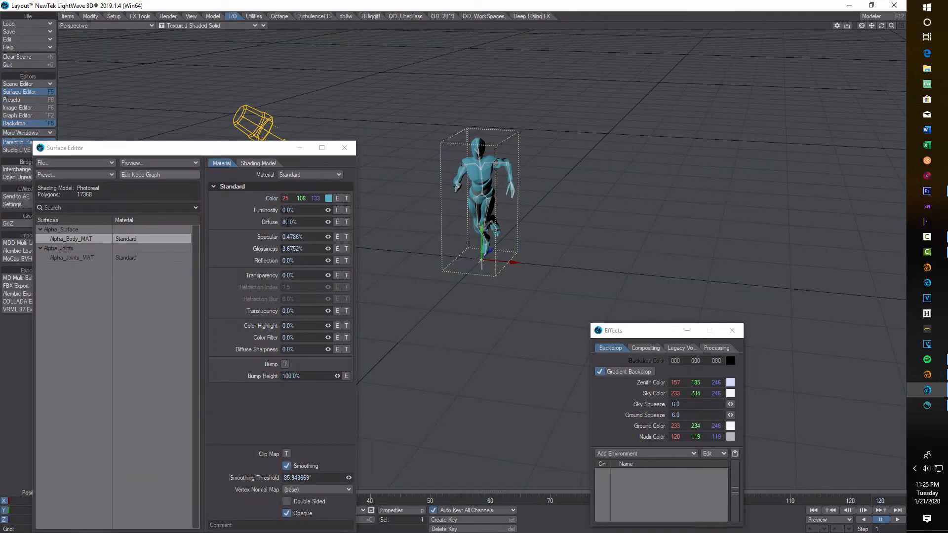
click(333, 174)
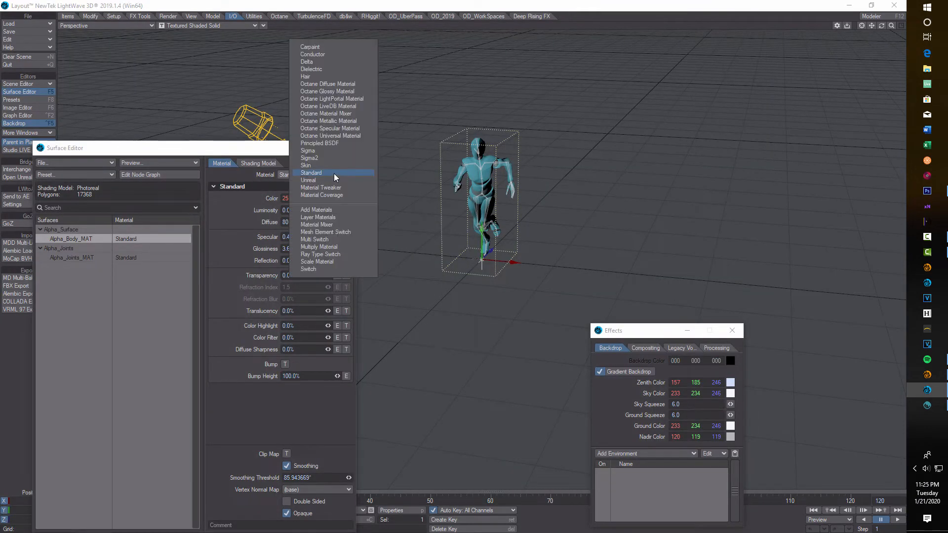
click(334, 145)
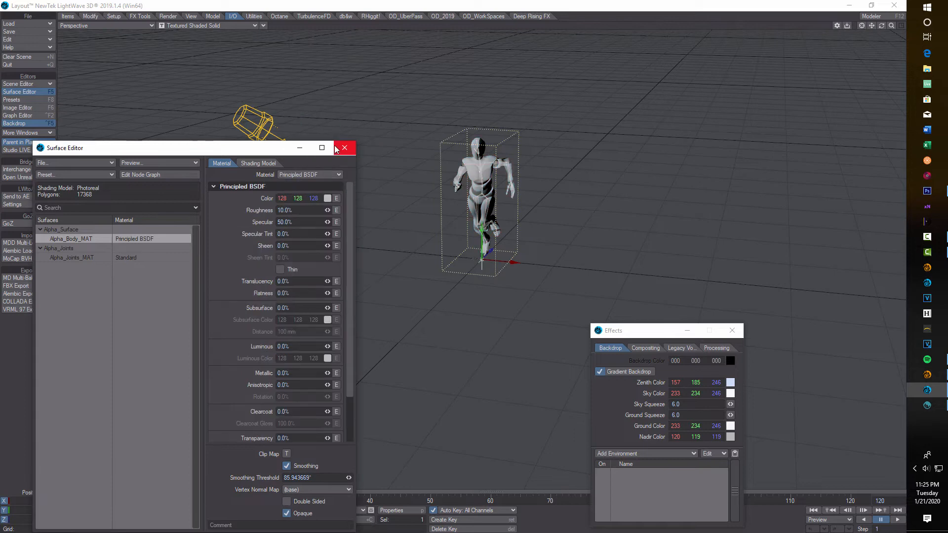
Step: Delete the leftover Standard node from Alpha_Body_MAT's node network and filter the list of available nodes by "image"
click(158, 178)
drag(399, 240, 535, 275)
click(443, 247)
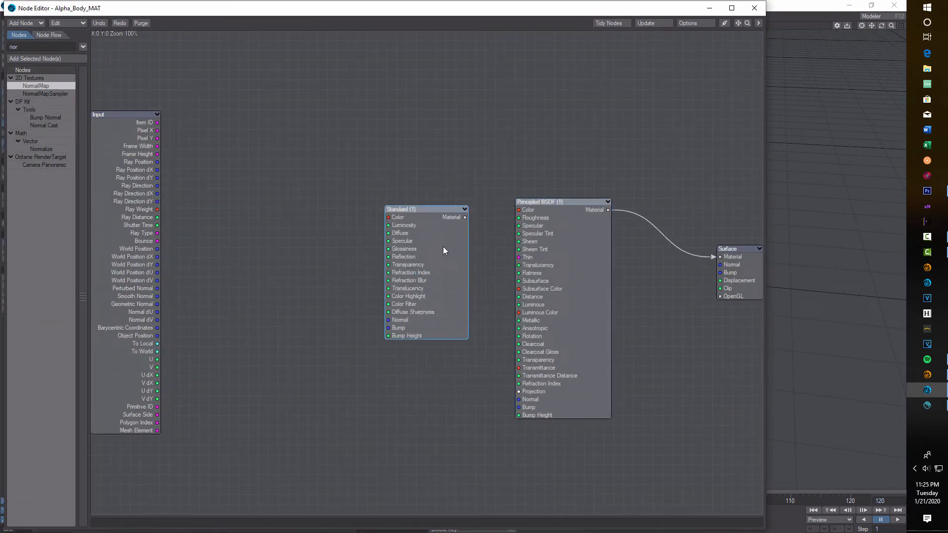
key(Delete)
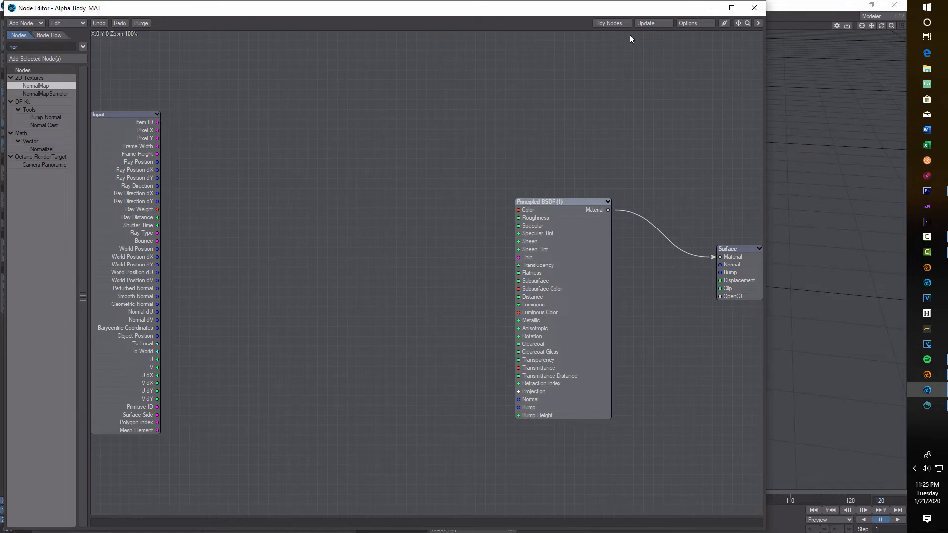
click(33, 45)
text(image)
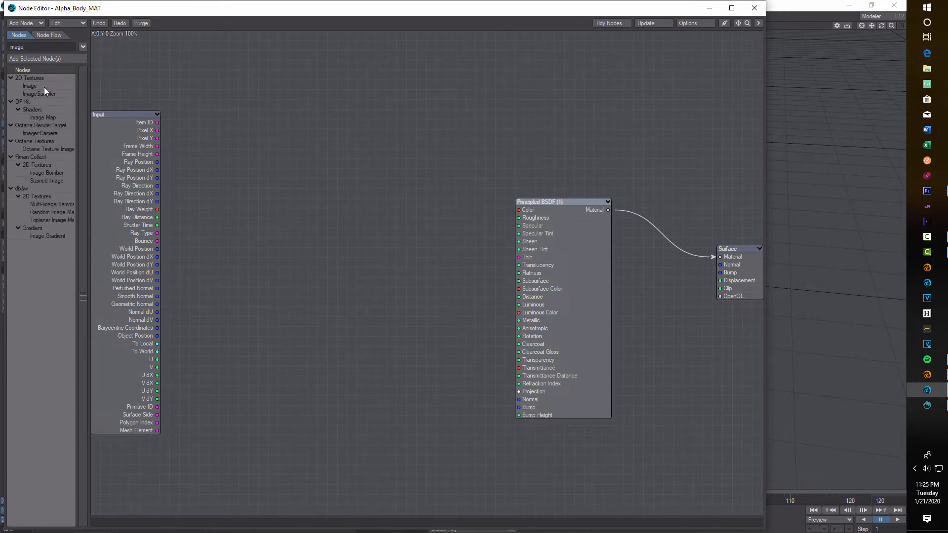
double_click(43, 87)
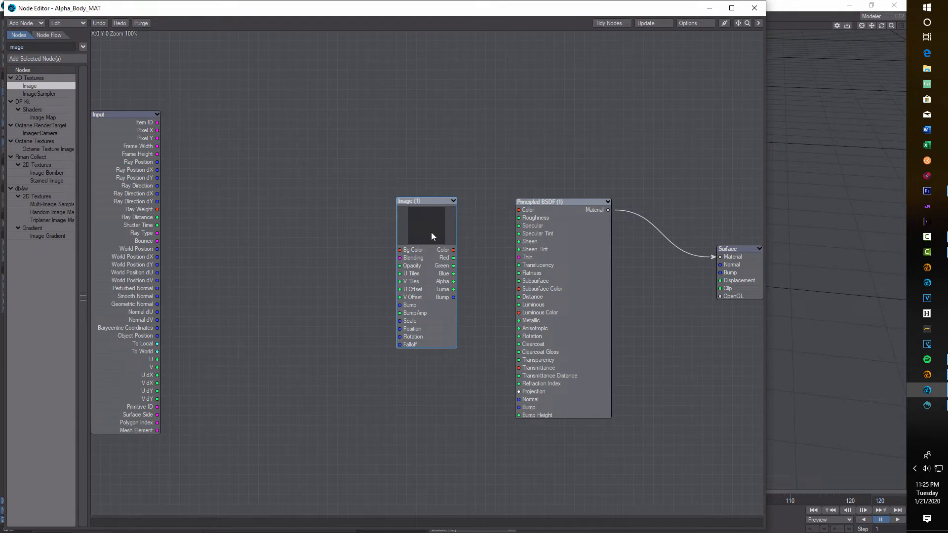
right_click(425, 222)
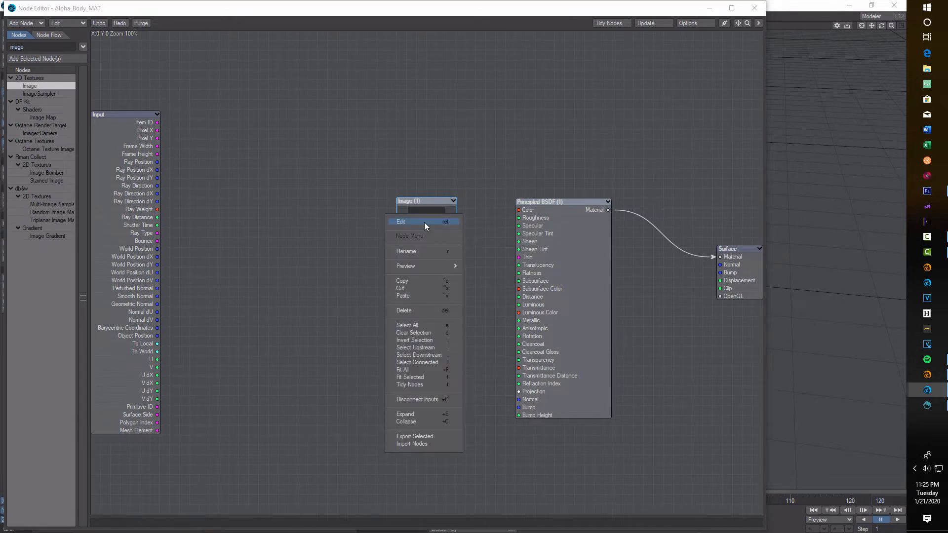
click(427, 283)
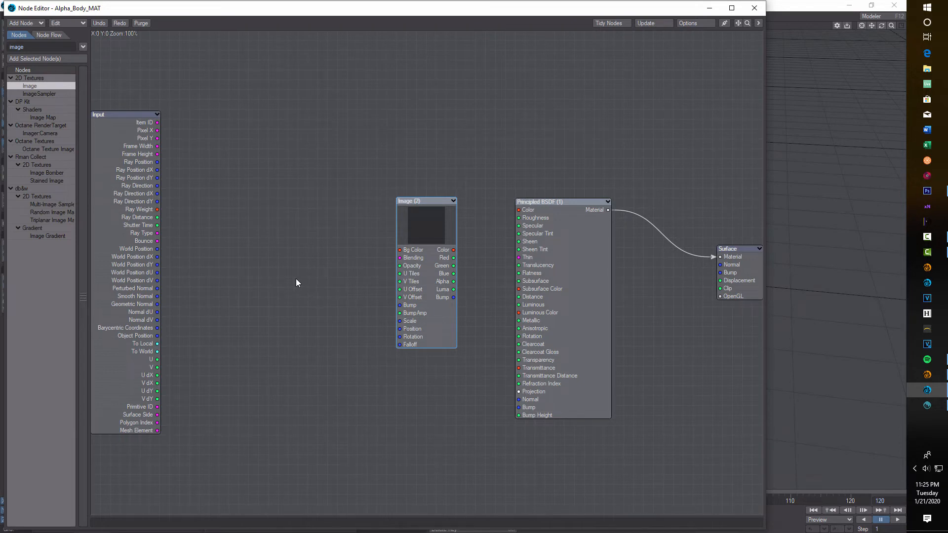
key(ctrl+v)
key(ctrl+v)
key(ctrl+v)
drag(422, 249, 311, 192)
drag(421, 239, 372, 398)
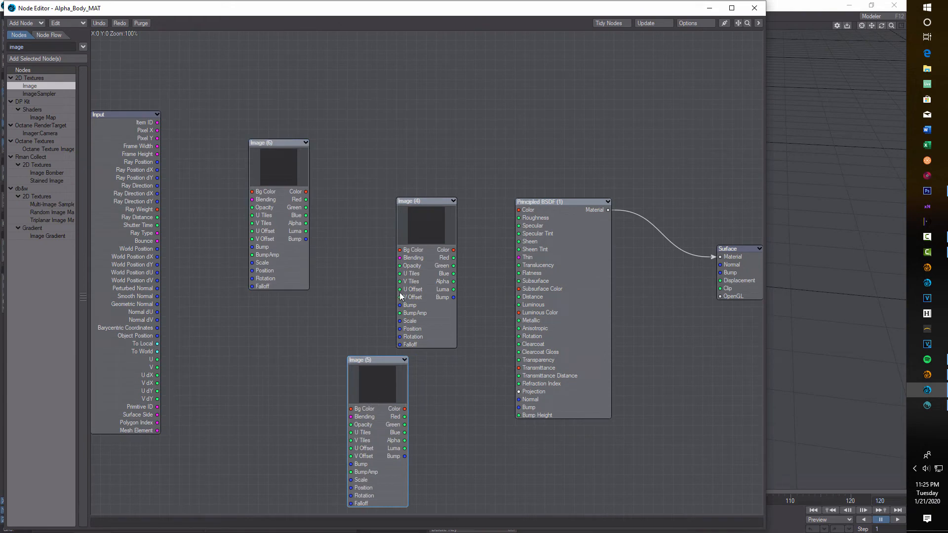
drag(175, 98, 460, 488)
key(Delete)
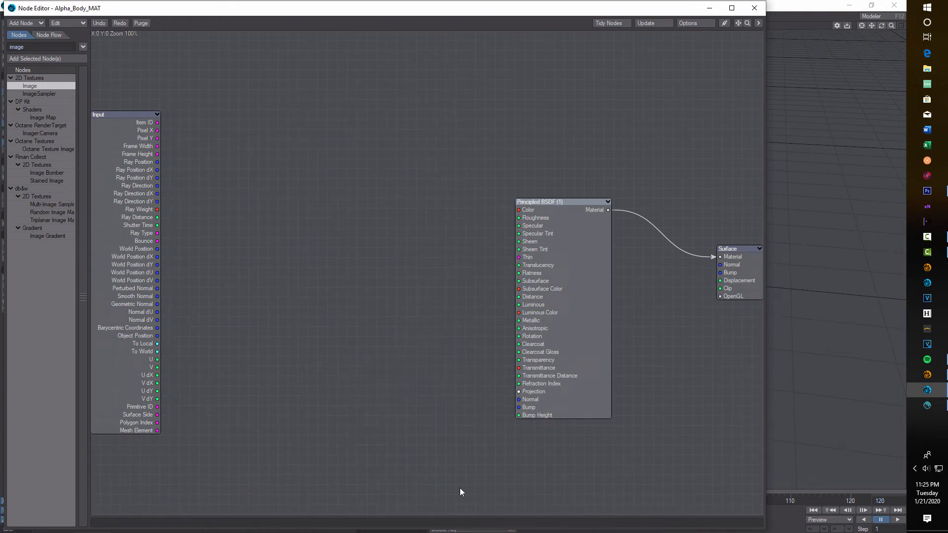
Step: Add a 2D Image node that uses _albedo.tga with UV Map mapping on map1
double_click(45, 86)
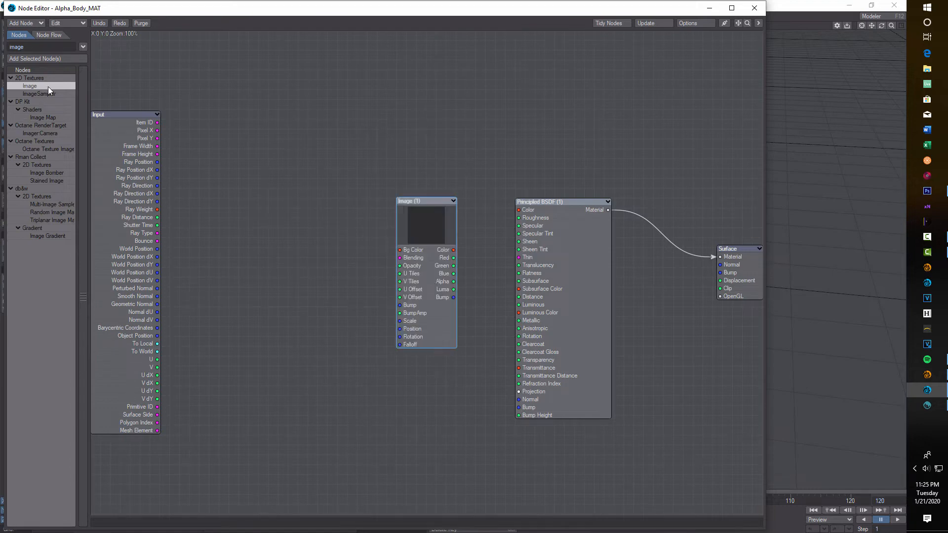
double_click(427, 220)
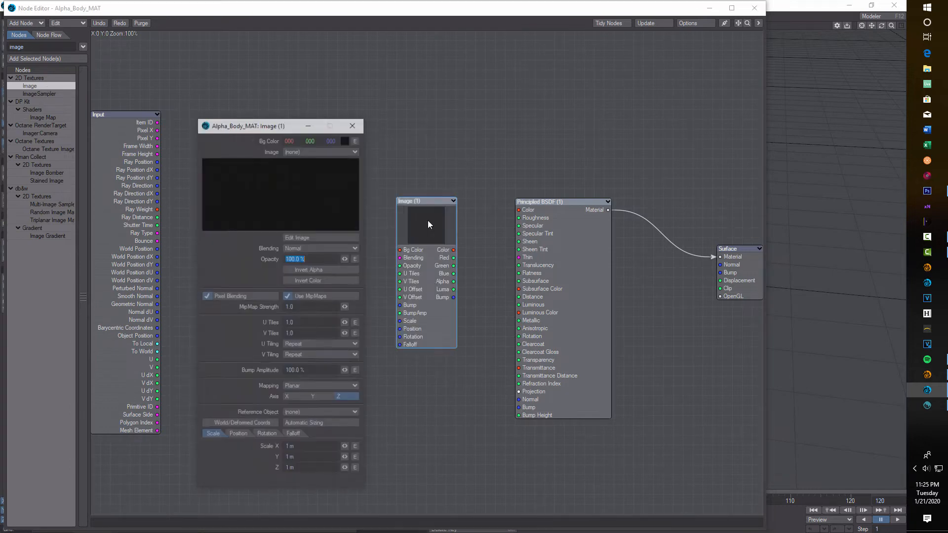
click(350, 389)
click(354, 425)
click(354, 400)
click(354, 410)
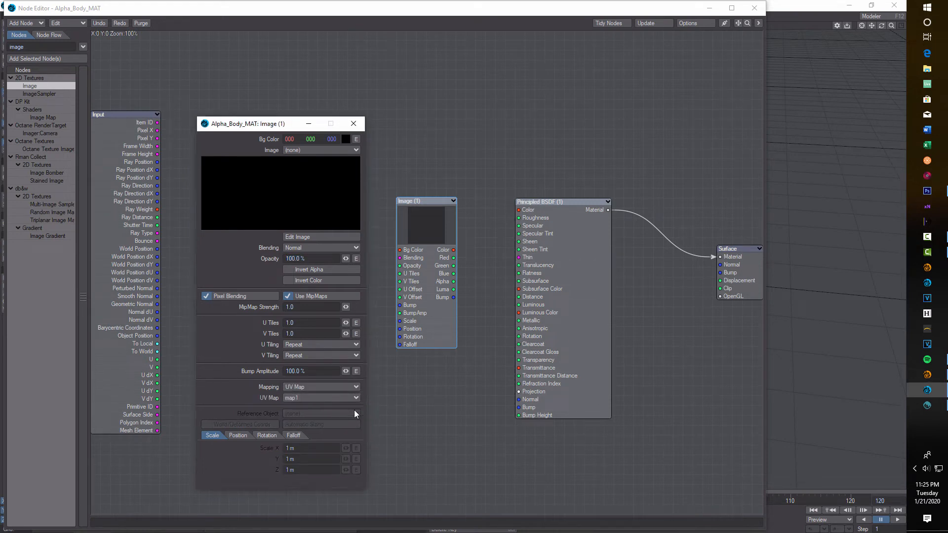
click(353, 150)
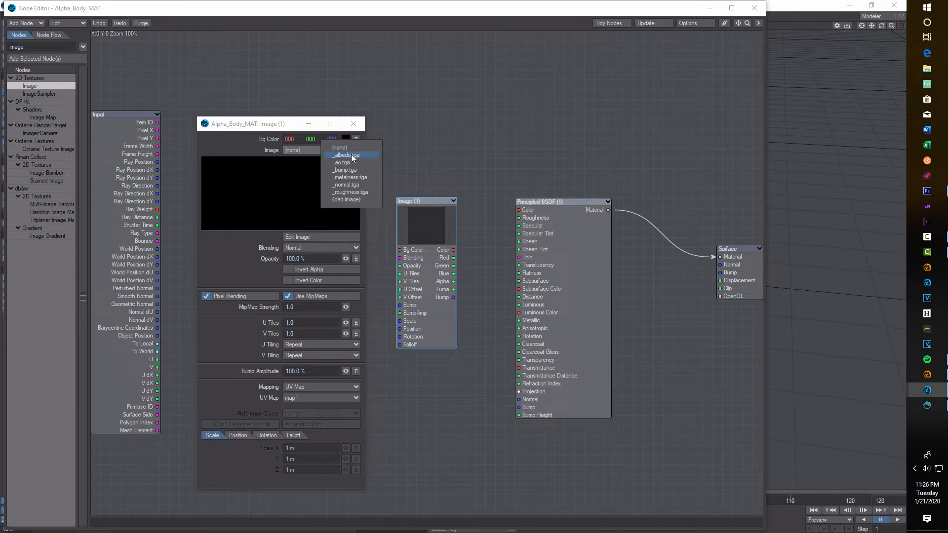
click(352, 156)
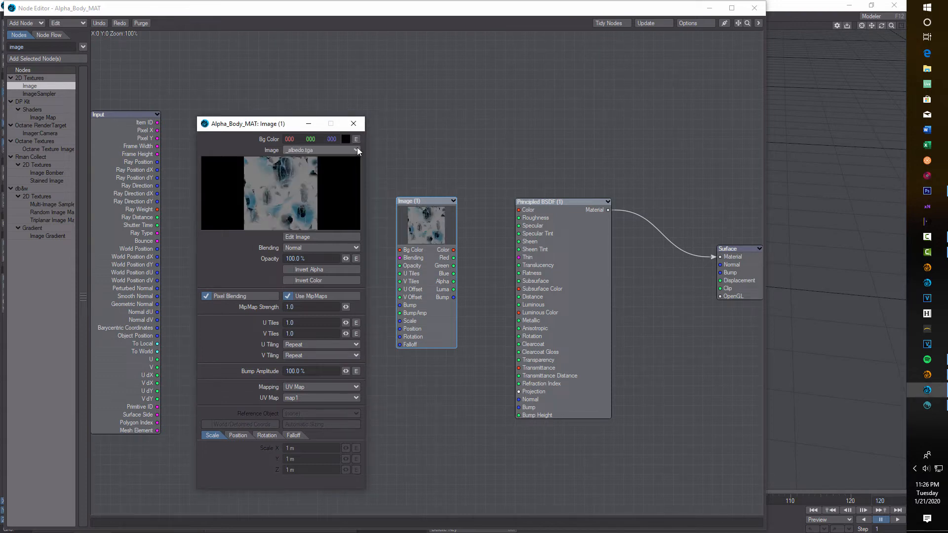
Step: Duplicate the _albedo.tga image node five times in the Alpha_Body_MAT node network
click(356, 124)
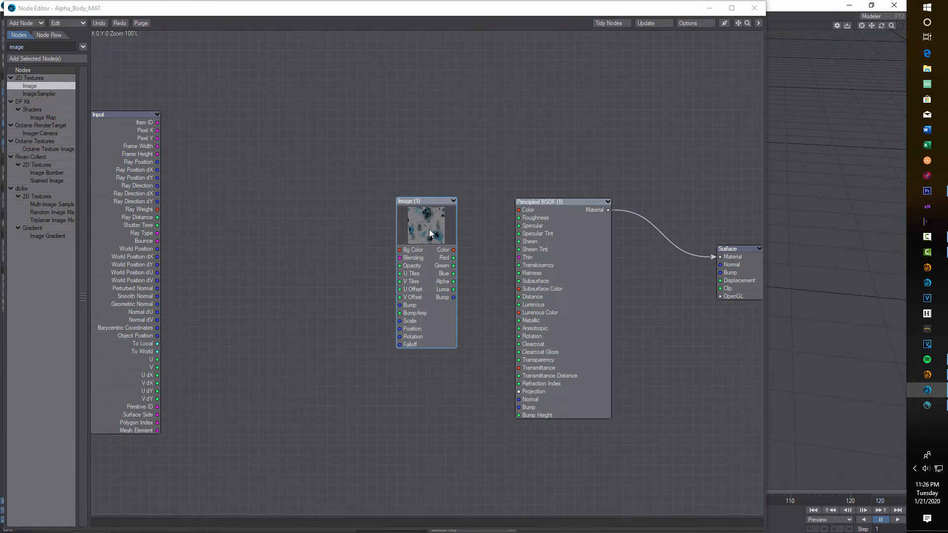
right_click(428, 229)
click(428, 287)
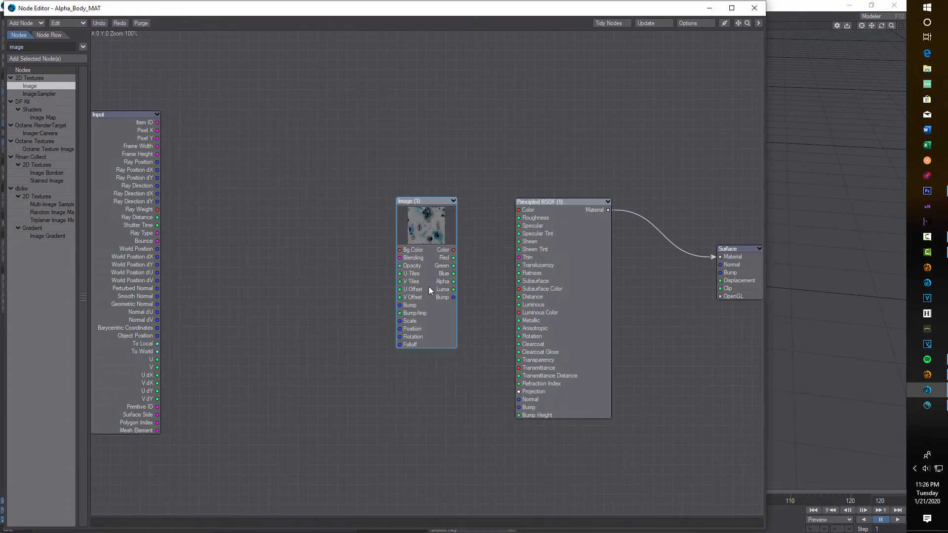
click(325, 184)
key(ctrl+v)
key(ctrl+v)
key(ctrl+v)
key(ctrl+v)
Step: Spread the six stacked image nodes apart so each one can be reached in the node network
drag(428, 235, 292, 353)
drag(433, 221, 362, 405)
drag(418, 232, 418, 479)
drag(417, 256, 496, 522)
drag(428, 309, 467, 418)
drag(426, 207, 354, 83)
drag(460, 324, 320, 207)
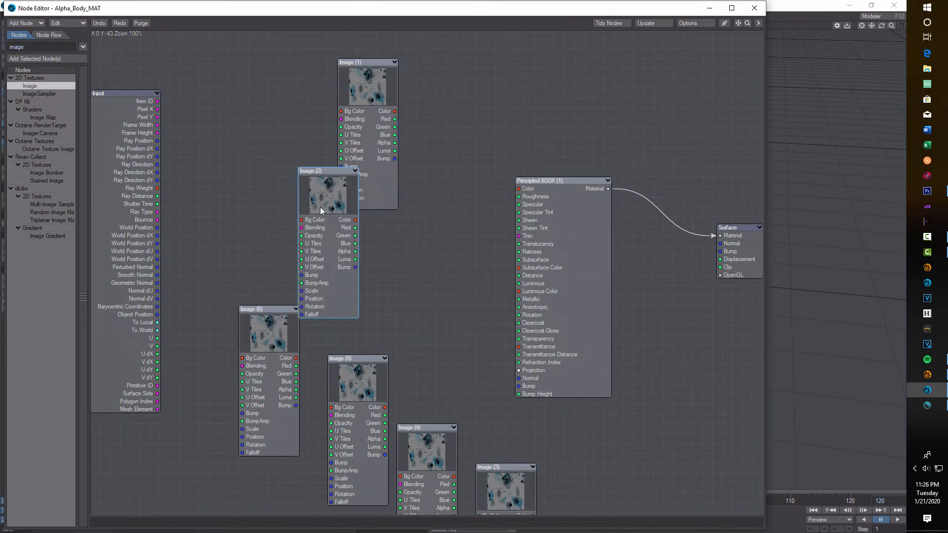
Step: Switch the Image (2) node to _ao.tga and place it directly below Image (1)
double_click(323, 198)
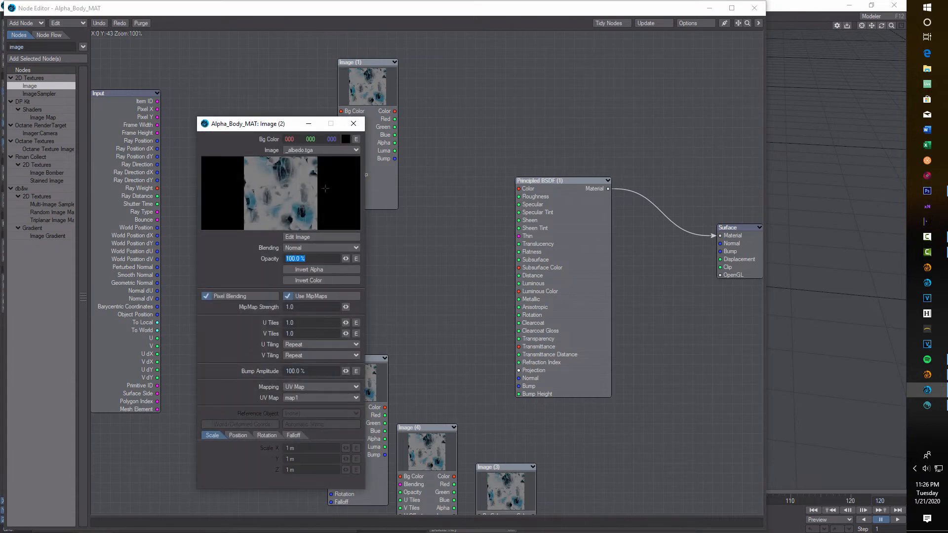
click(356, 151)
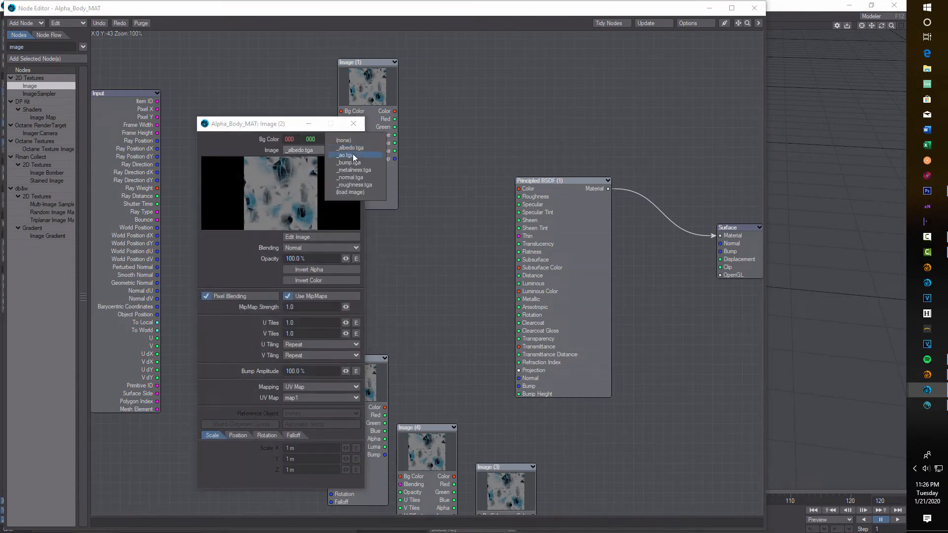
click(352, 155)
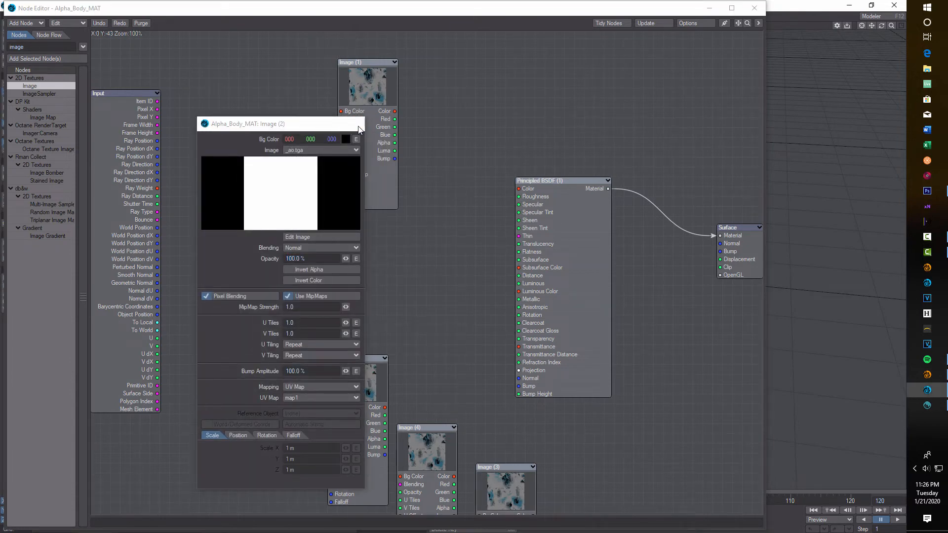
click(359, 126)
drag(340, 203, 379, 232)
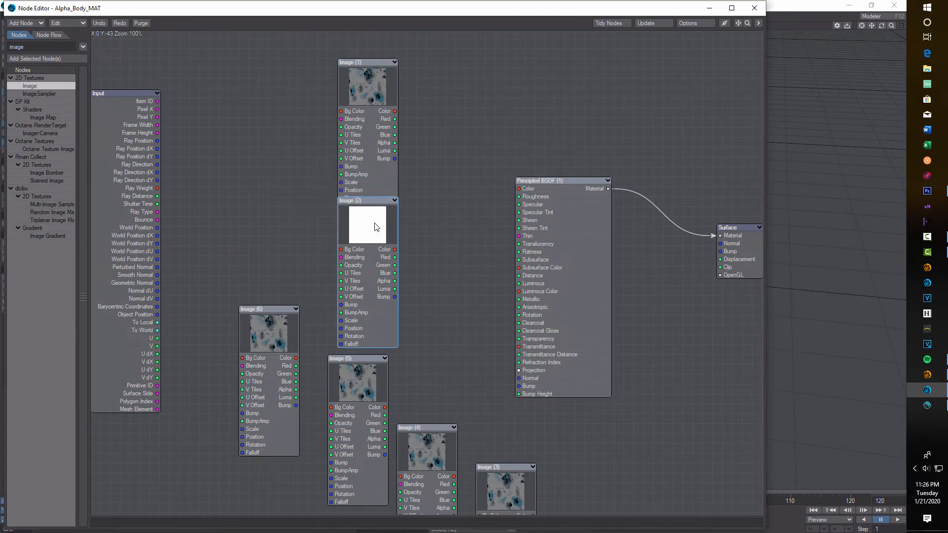
Step: Add a vector Multiply node combining the Color outputs of Image (1) and Image (2), and feed its Result into the Principled BSDF Color
double_click(31, 47)
text(mult)
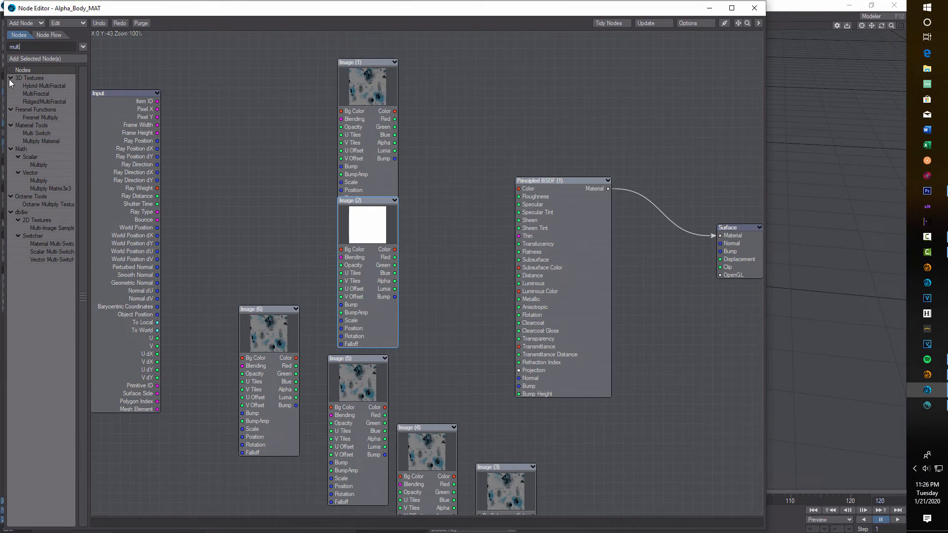
double_click(37, 180)
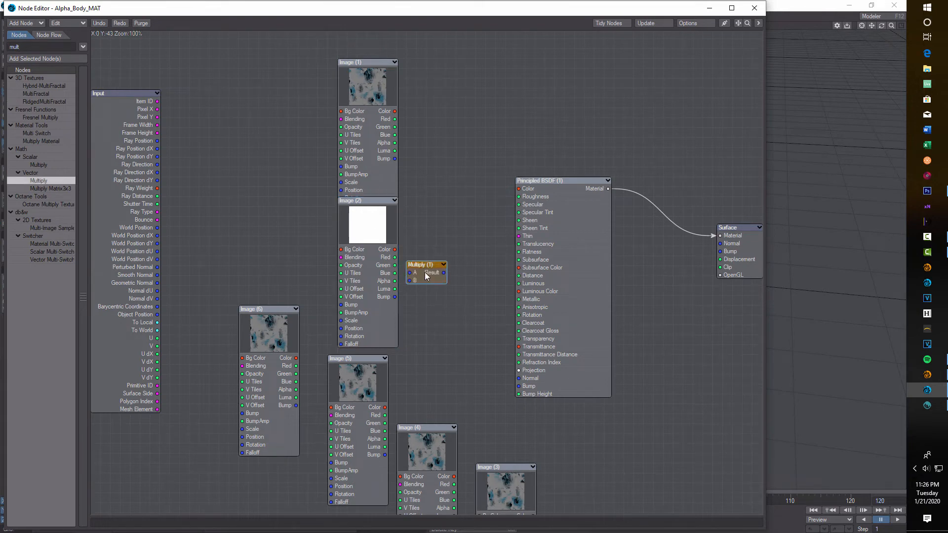
drag(424, 275, 461, 178)
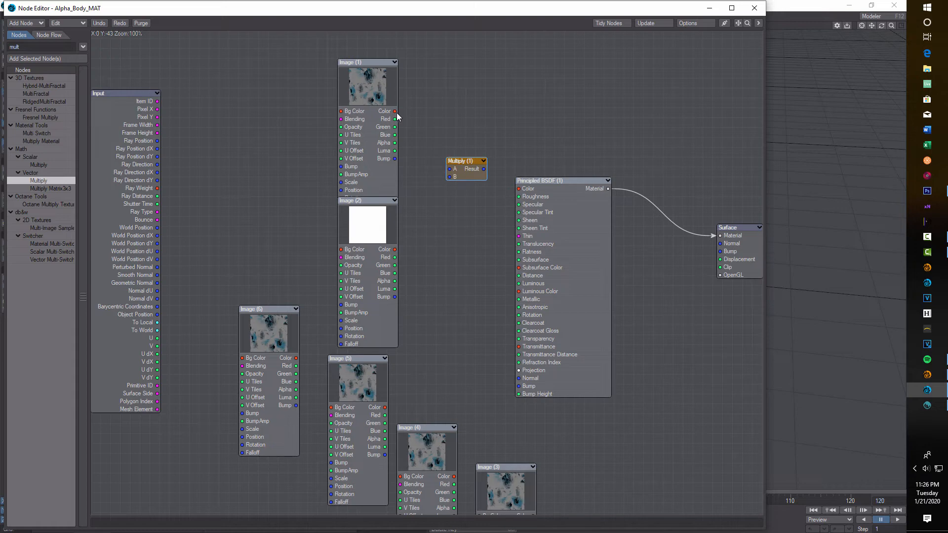
drag(395, 111, 420, 130)
drag(442, 165, 446, 169)
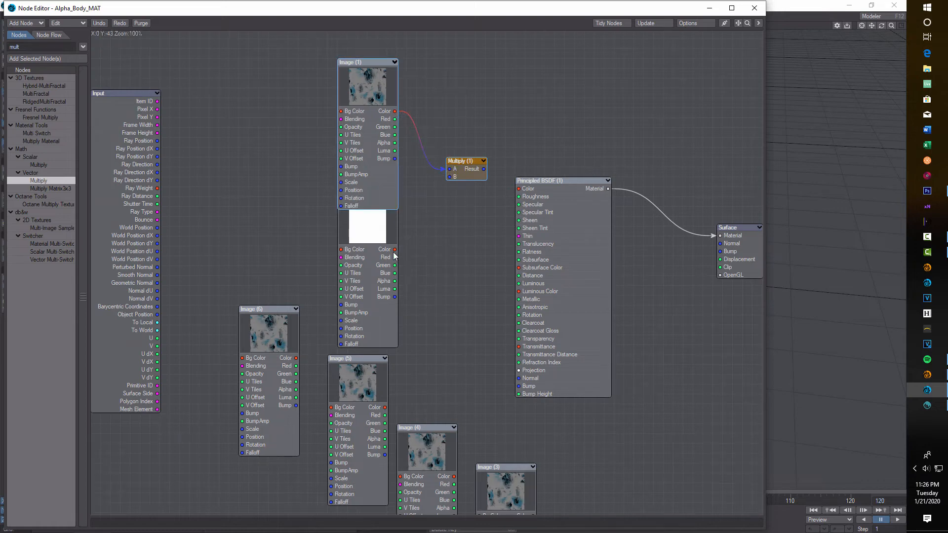
drag(395, 249, 519, 189)
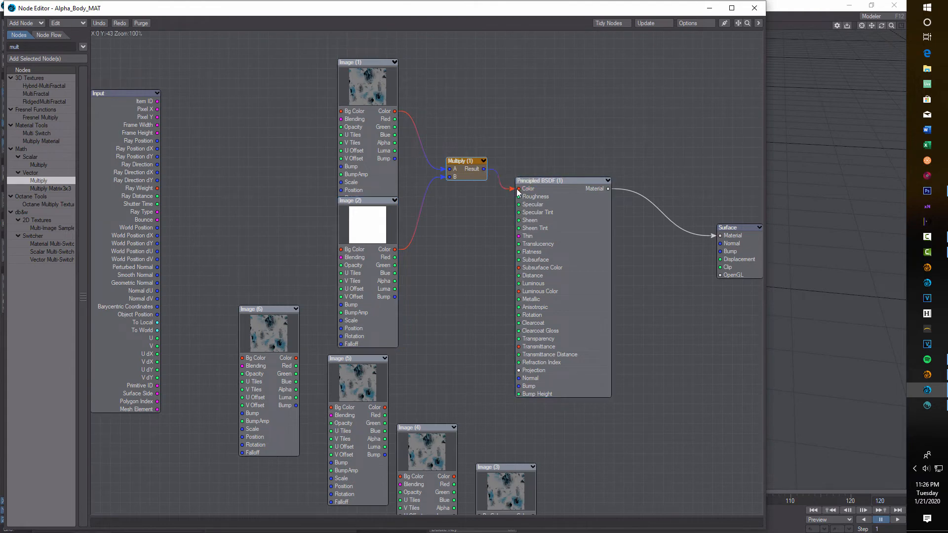
Step: Collapse the albedo and AO image nodes and arrange them compactly above the remaining image nodes
click(395, 201)
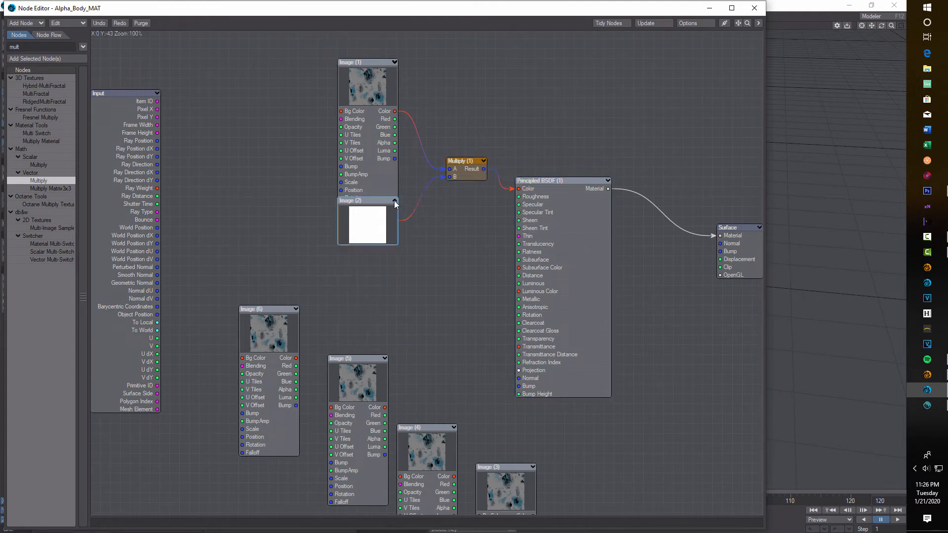
click(395, 64)
drag(383, 76, 383, 67)
drag(379, 219, 364, 142)
Step: Close the Node Editor and the Surface Editor to clear the Layout viewport
drag(584, 13, 676, 225)
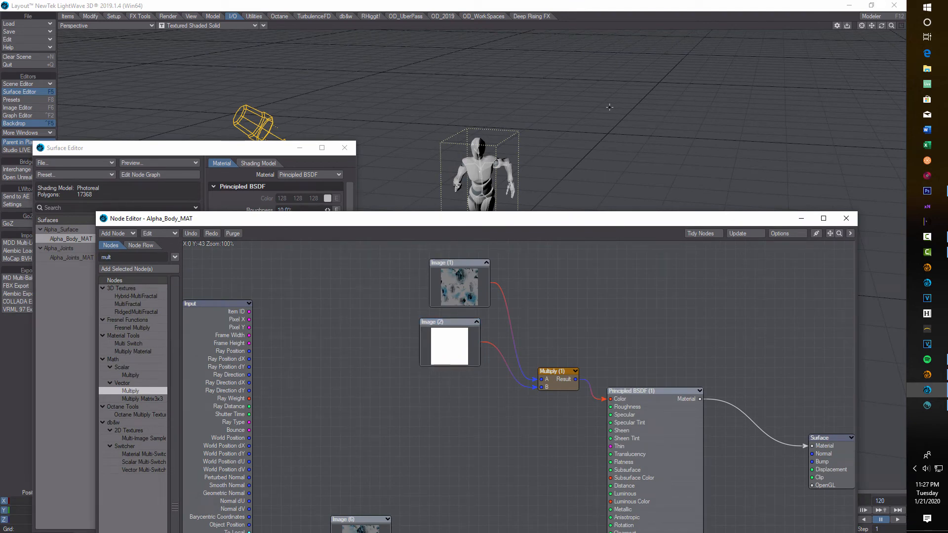
click(847, 219)
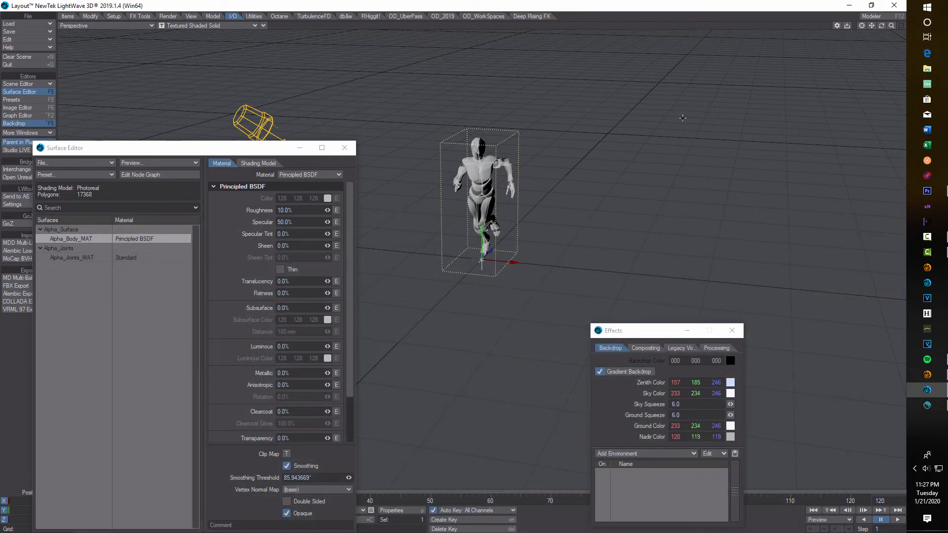
click(344, 147)
Step: Select the Skeleton_mixamorig:Hips item and move the character along X to about 3.55 m, framing it at the viewport's edge
click(359, 511)
click(360, 505)
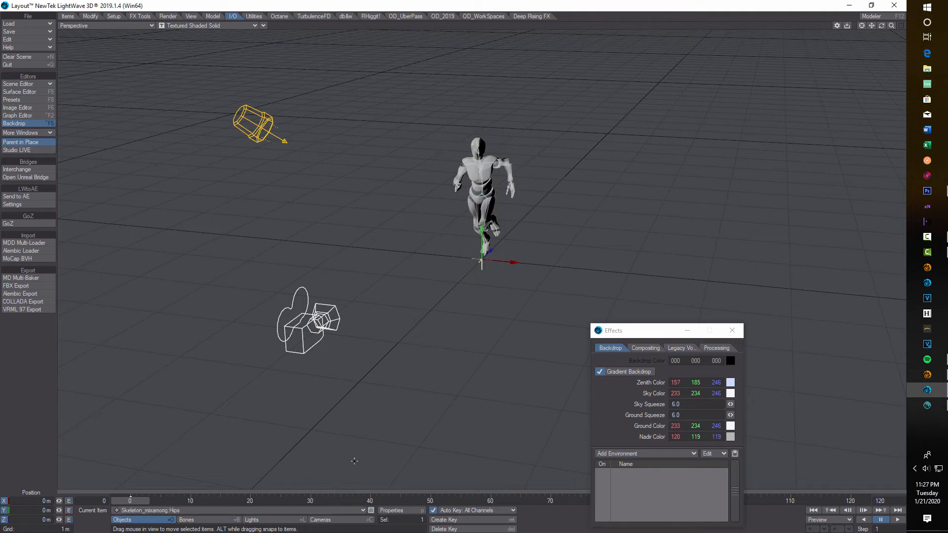
drag(515, 261, 785, 286)
mouse_move(881, 25)
mouse_down()
mouse_move(897, 26)
mouse_move(864, 26)
mouse_move(897, 26)
mouse_move(883, 25)
mouse_up()
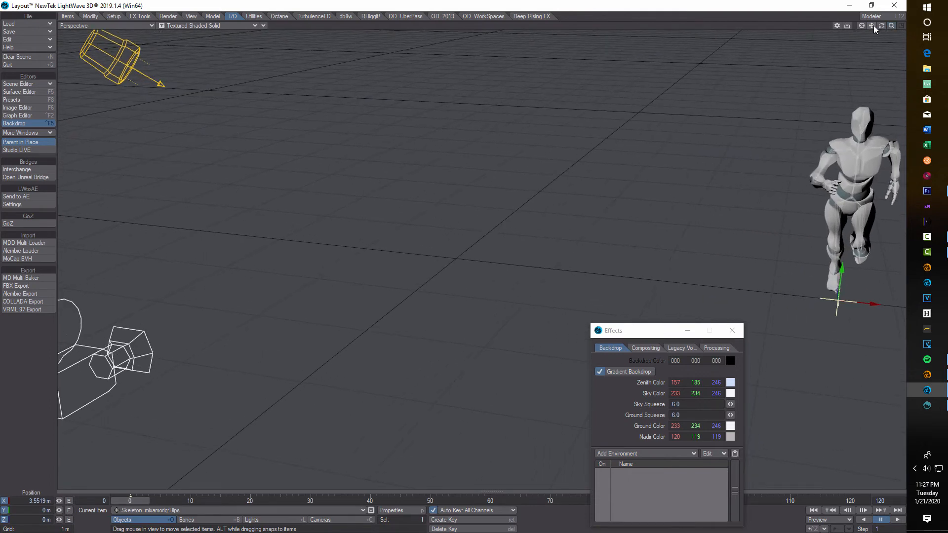
drag(871, 26, 851, 30)
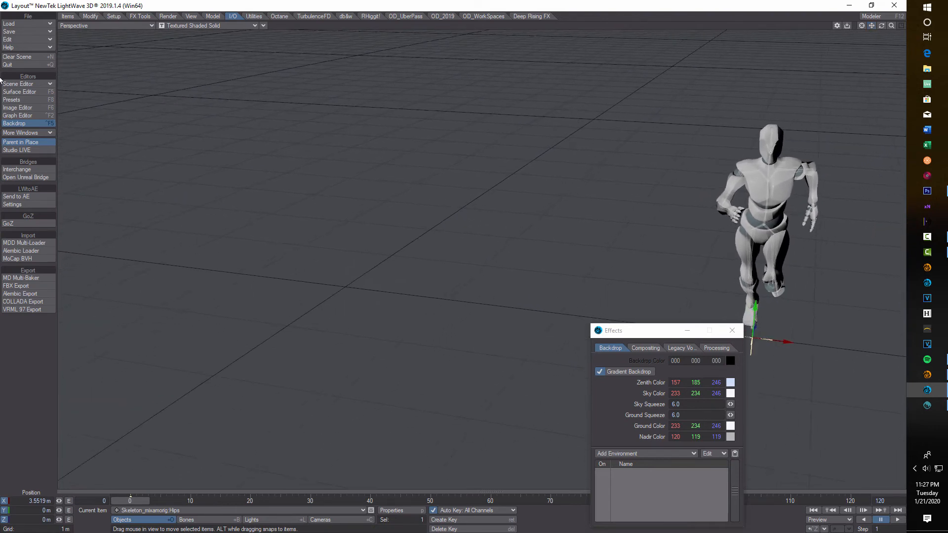
Step: Reopen the node graph of Alpha_Body_MAT and position its window so the character stays visible
click(37, 91)
click(161, 176)
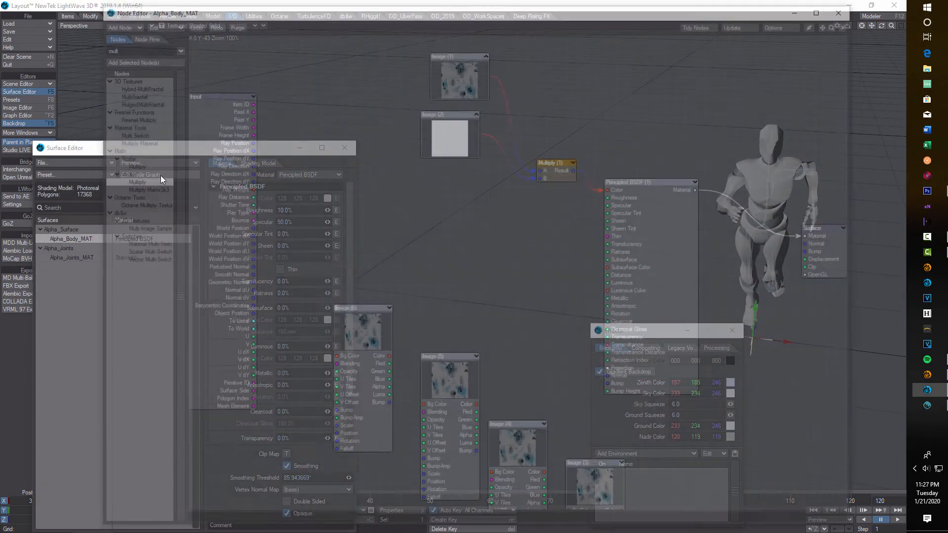
drag(594, 19, 393, 27)
Step: Switch Image (3) to _bump.tga, connect its Bump output to the Principled BSDF Bump input, and collapse the node
drag(375, 510, 237, 233)
double_click(239, 224)
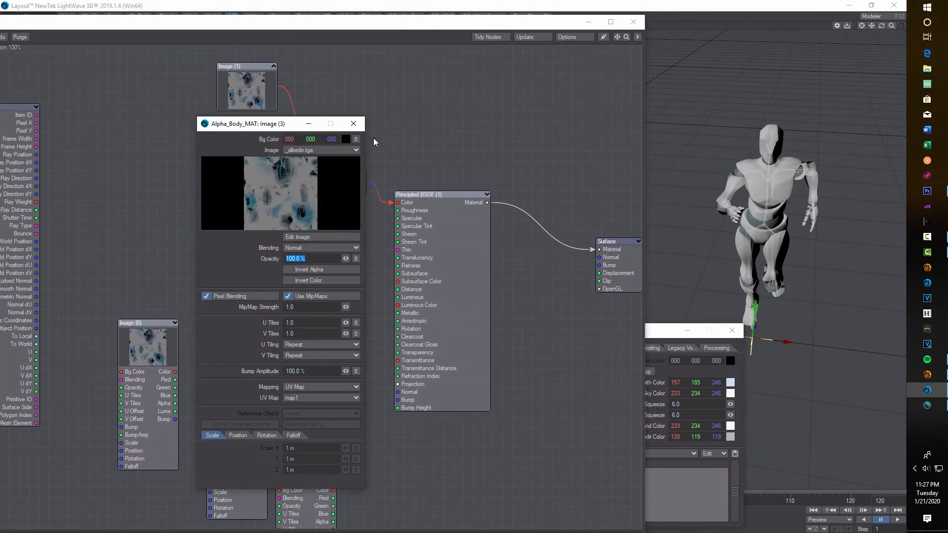
click(356, 149)
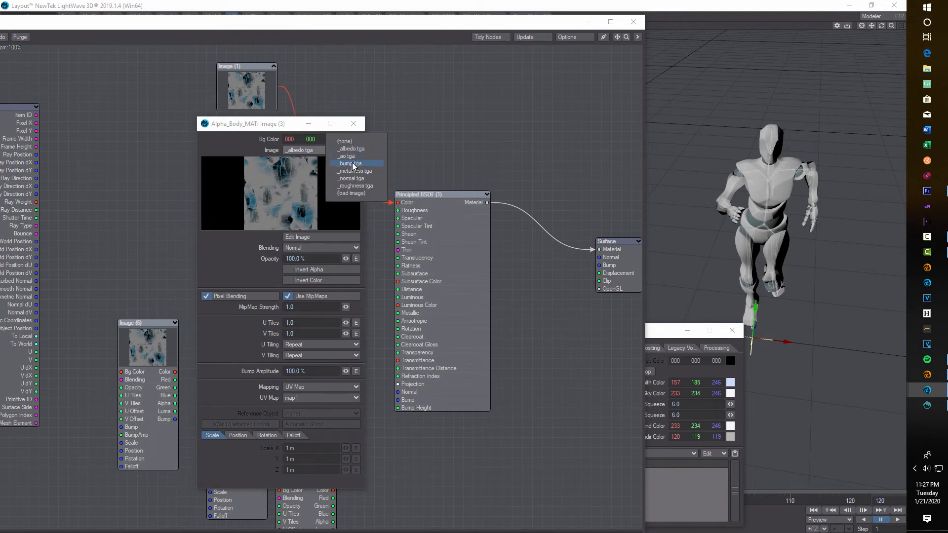
click(353, 164)
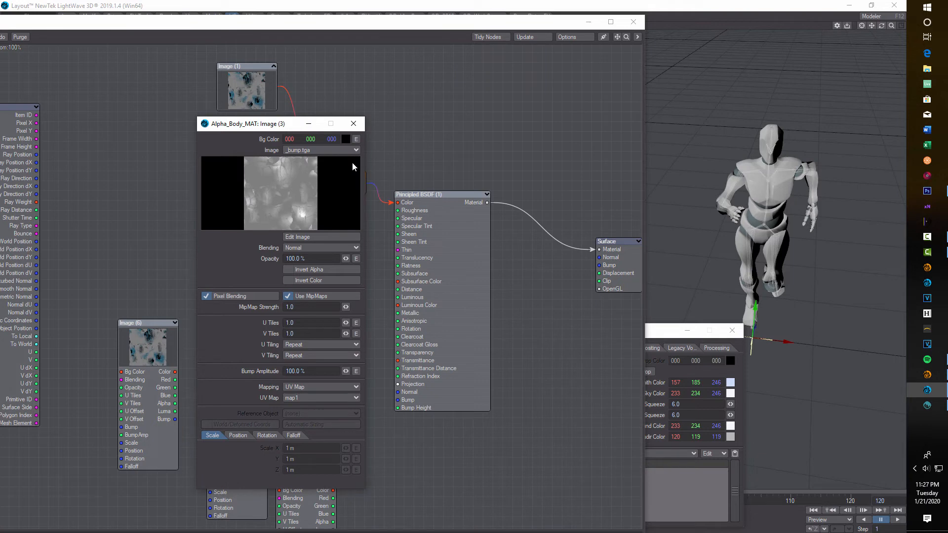
click(359, 126)
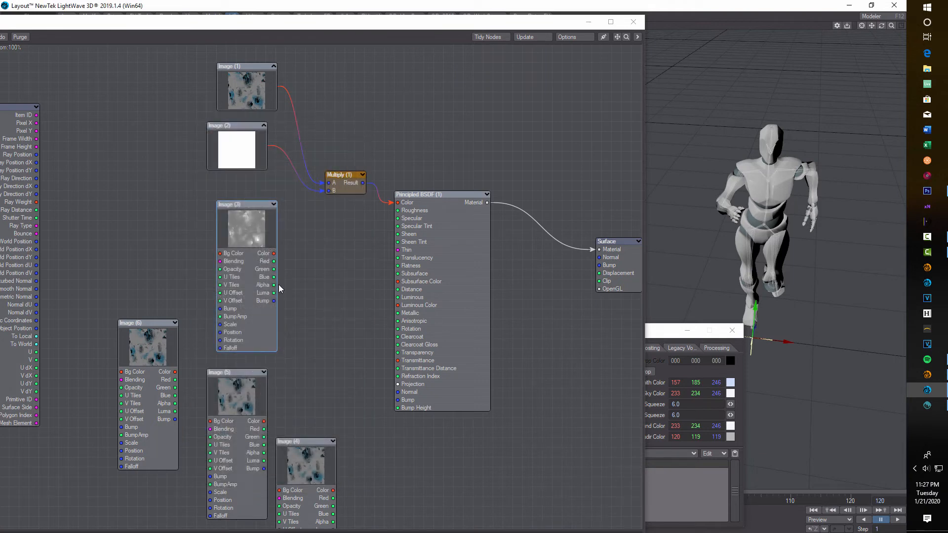
drag(273, 300, 397, 401)
click(274, 204)
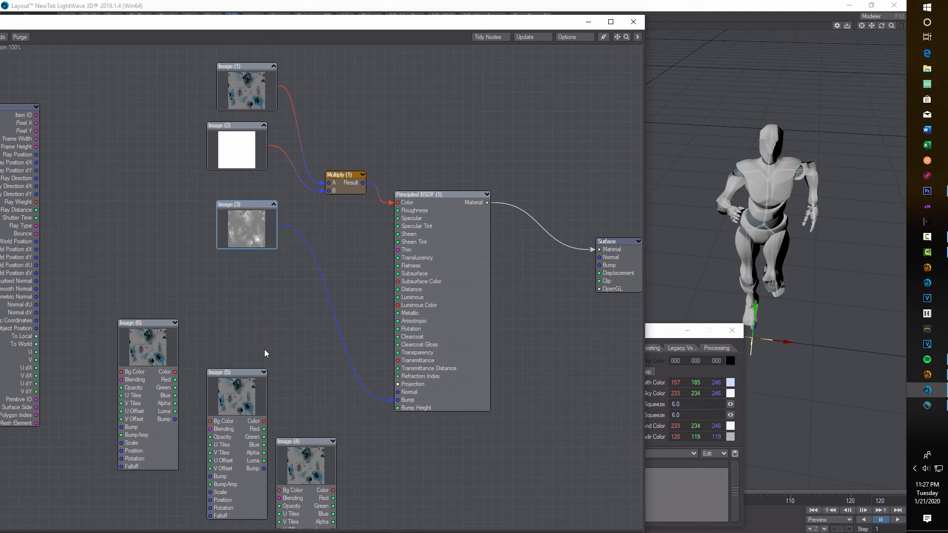
Step: Switch Image (4) to _metalness.tga, connect its Luma output to the Principled BSDF Metallic input, and collapse the node
drag(292, 475, 264, 289)
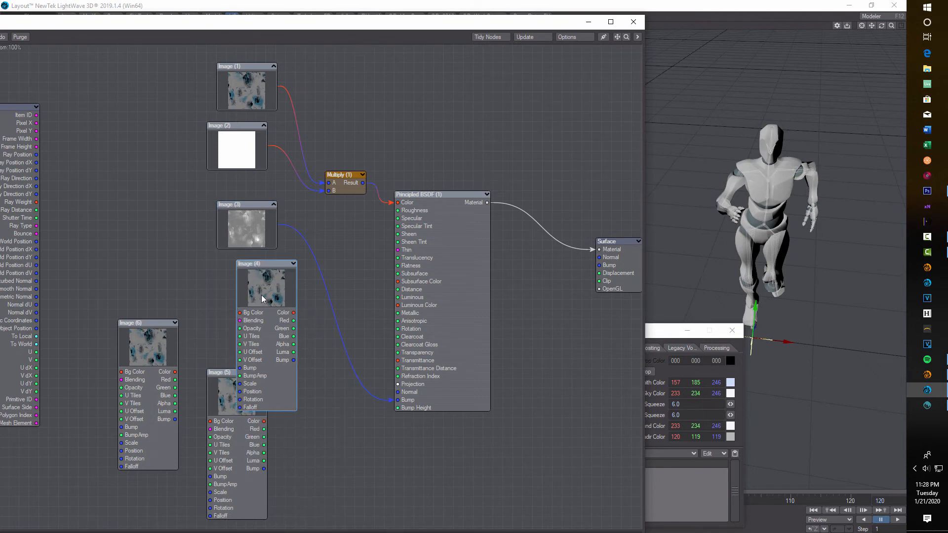
double_click(265, 289)
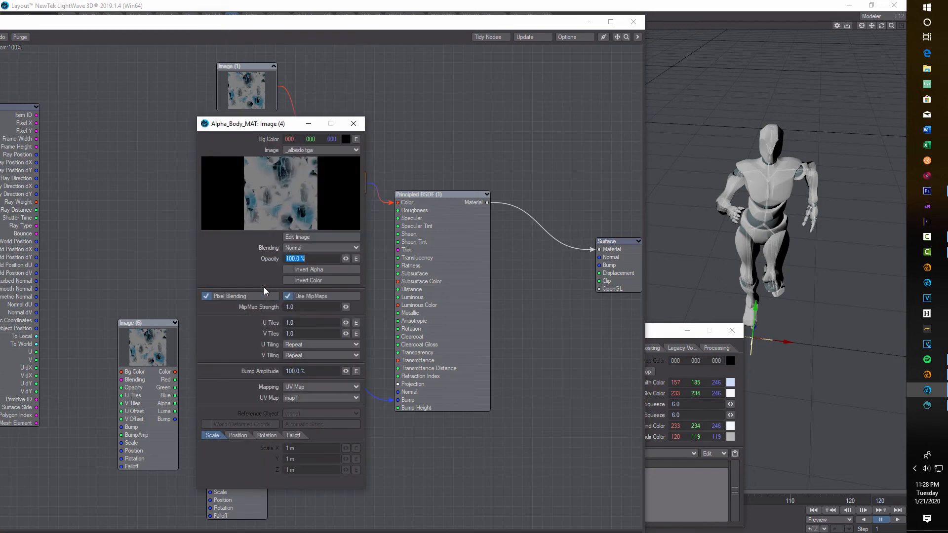
click(348, 149)
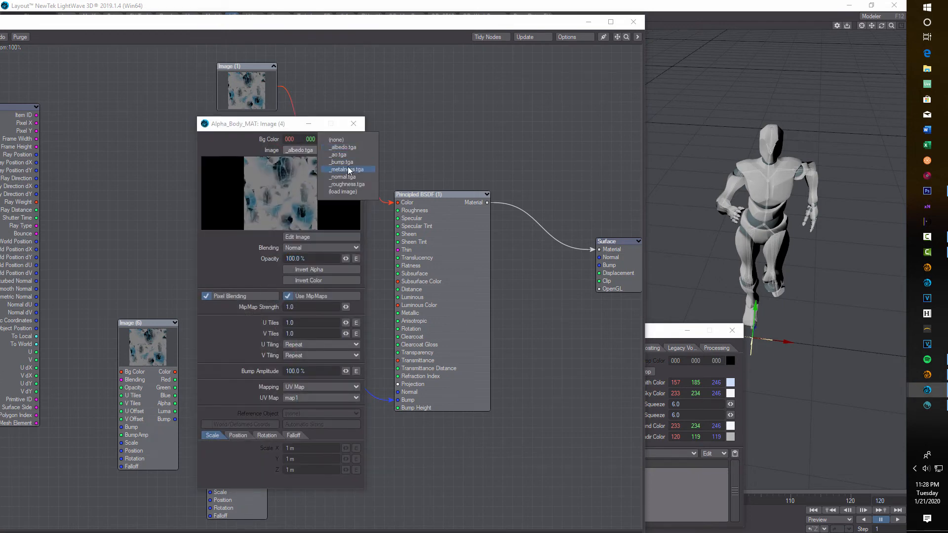
click(347, 168)
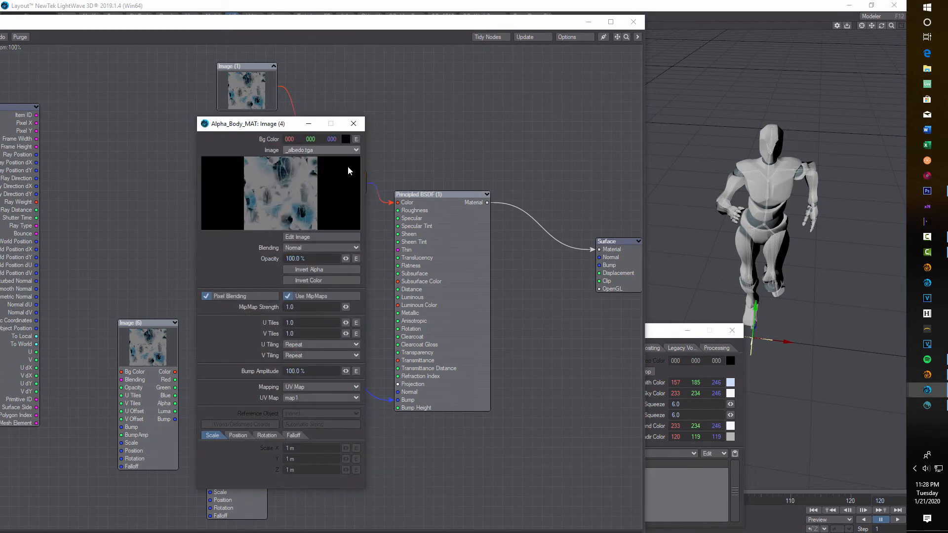
click(354, 125)
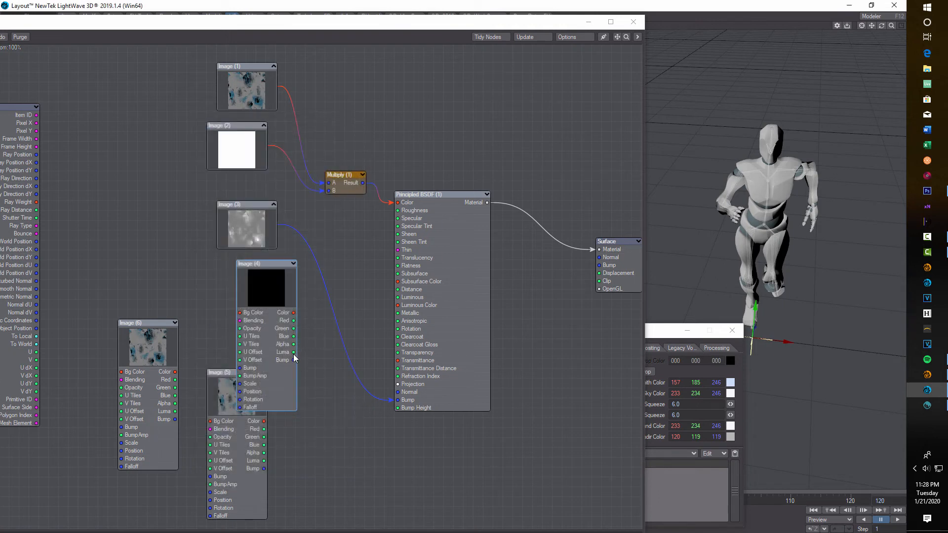
drag(294, 353, 394, 314)
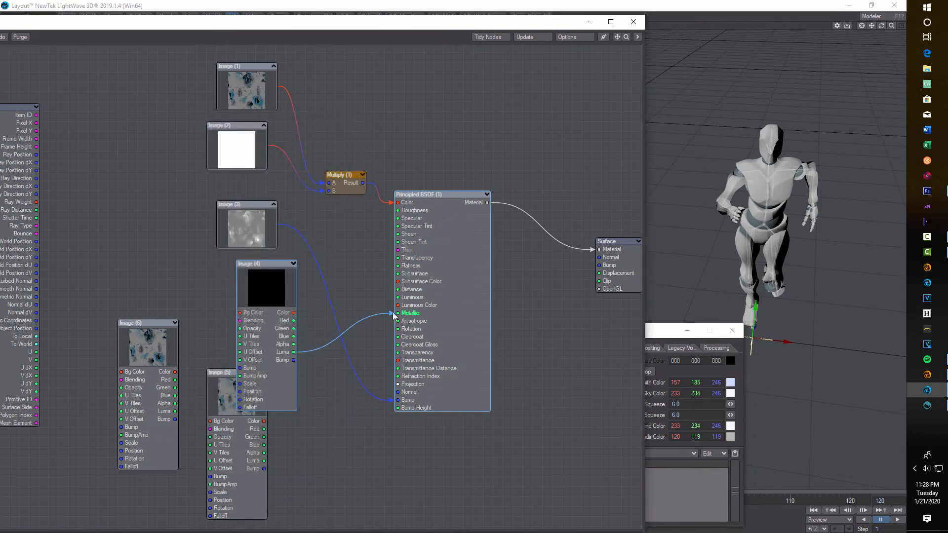
click(294, 265)
Step: Switch Image (5) to _roughness.tga, connect its Luma output to the Principled BSDF Roughness input, and collapse the node
double_click(236, 396)
click(355, 150)
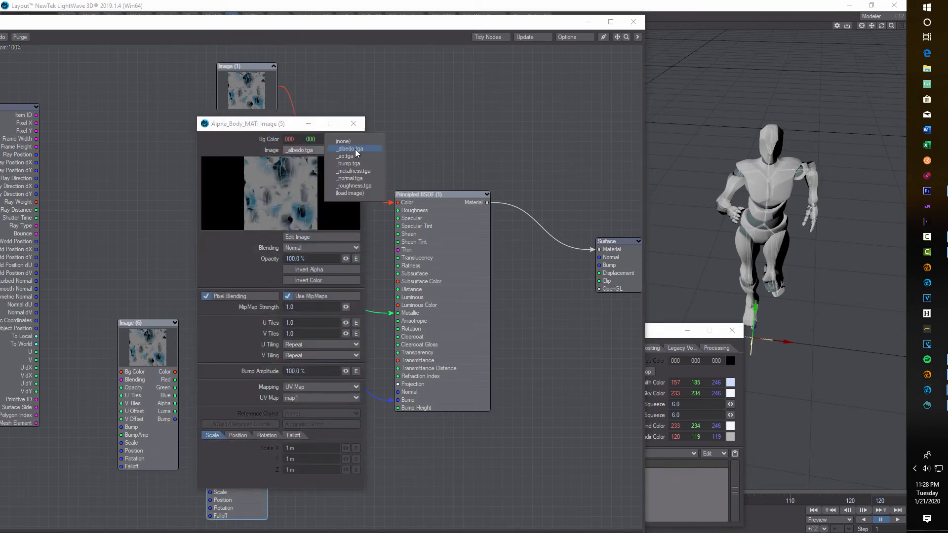
click(356, 186)
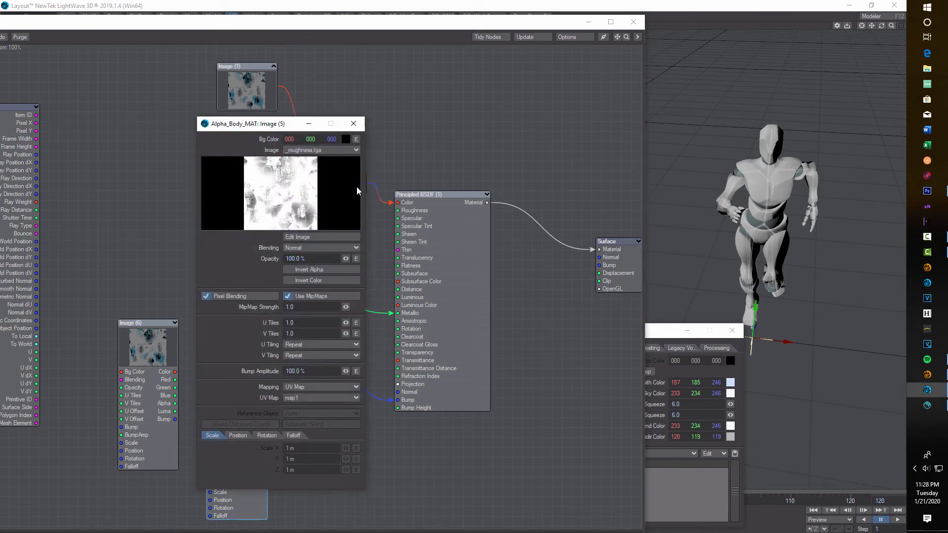
click(354, 125)
drag(254, 392, 265, 353)
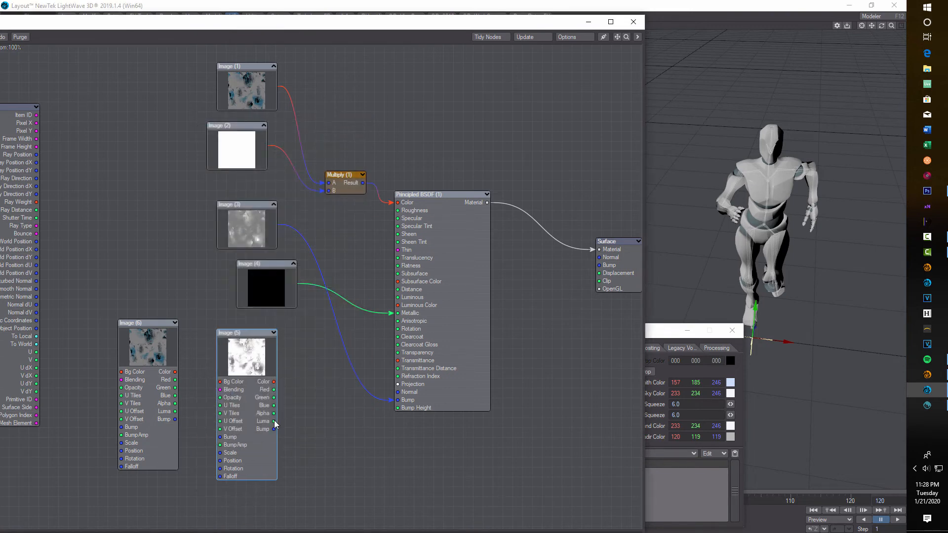
drag(274, 421, 353, 270)
drag(388, 216, 396, 210)
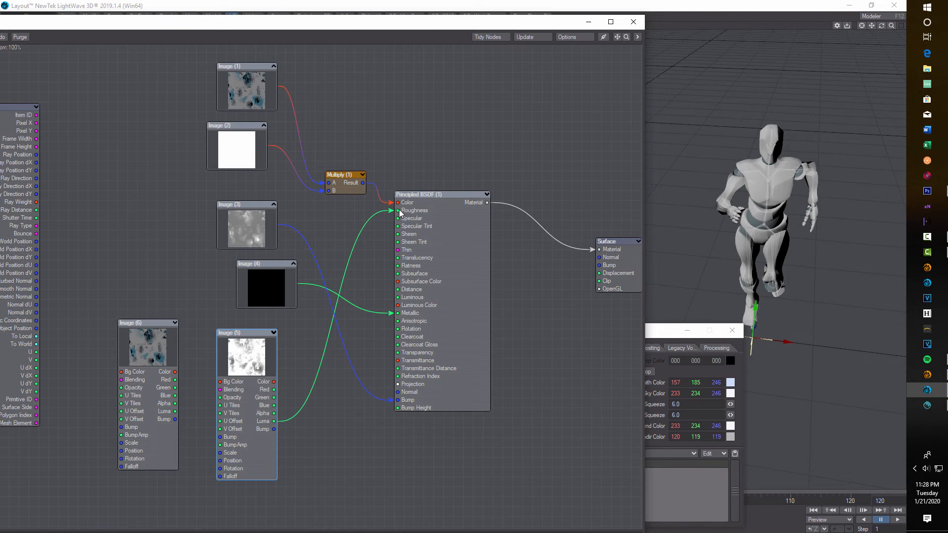
click(273, 333)
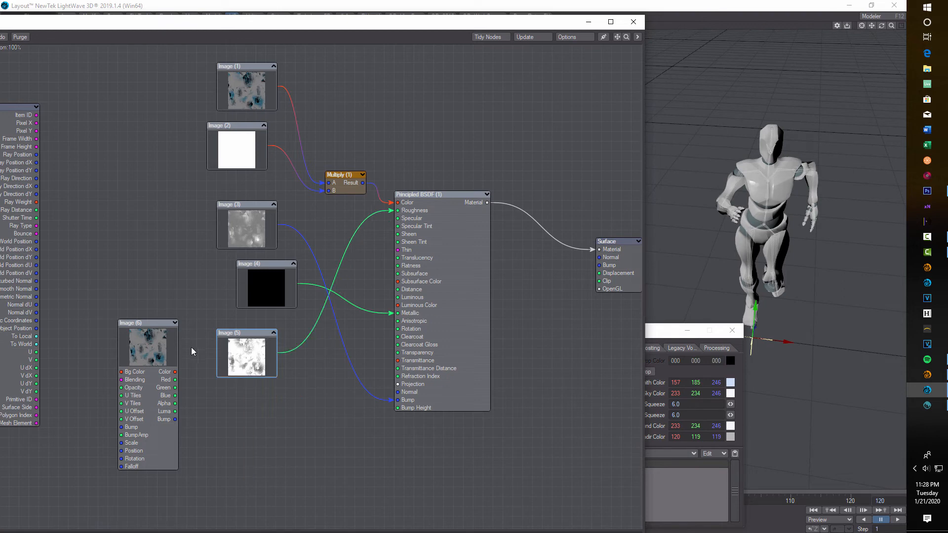
Step: Delete the spare Image (6) node and add a NormalMap node to the graph
click(156, 347)
key(Delete)
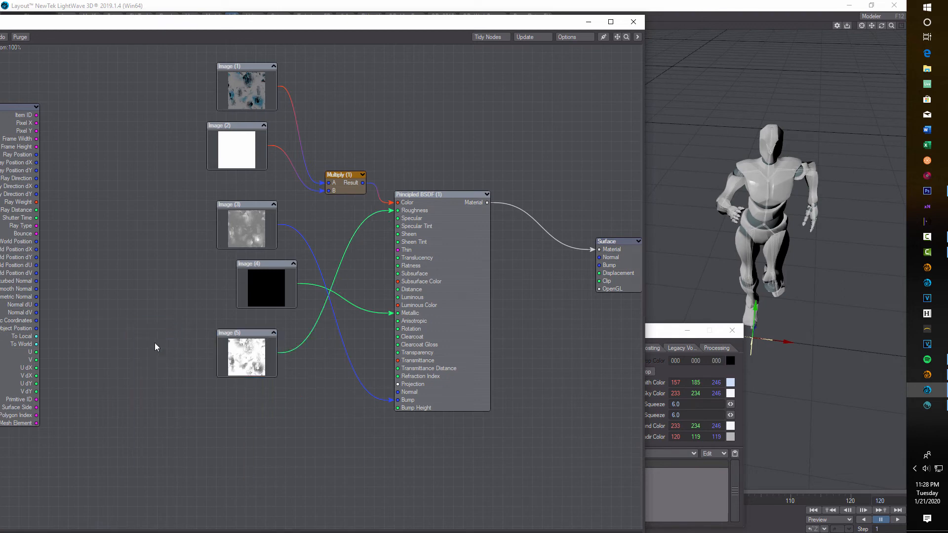
drag(270, 31, 405, 48)
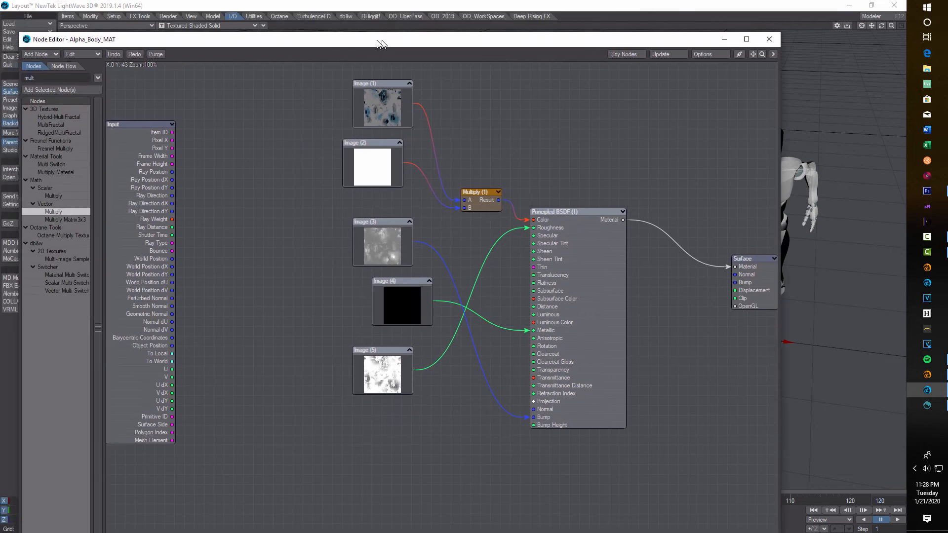
text(norm)
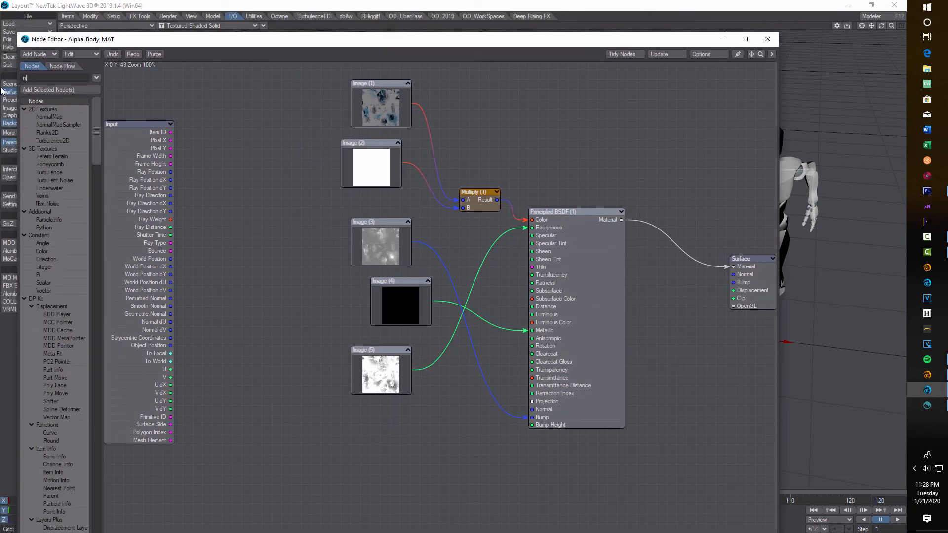
double_click(55, 117)
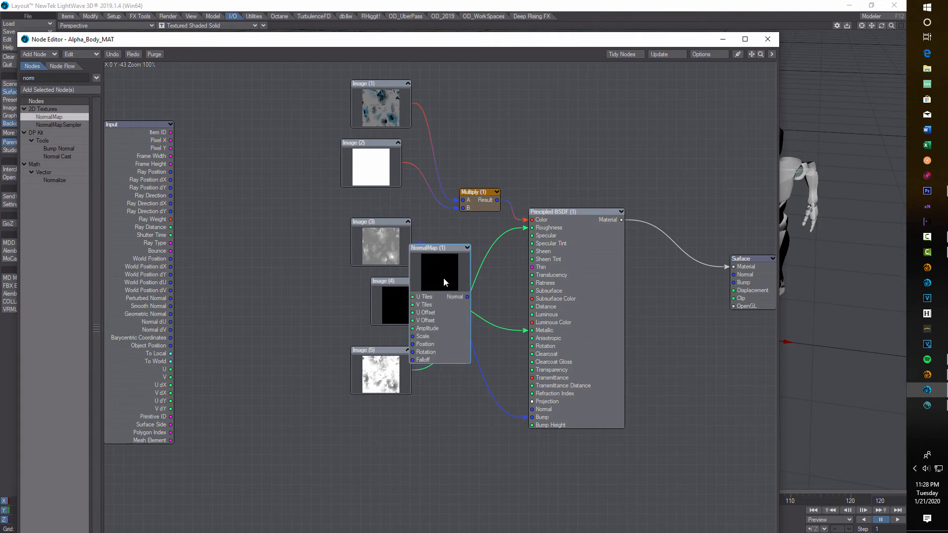
Step: Set NormalMap (1) to UV Map mapping with map1 and assign _normal.tga as its image
double_click(427, 276)
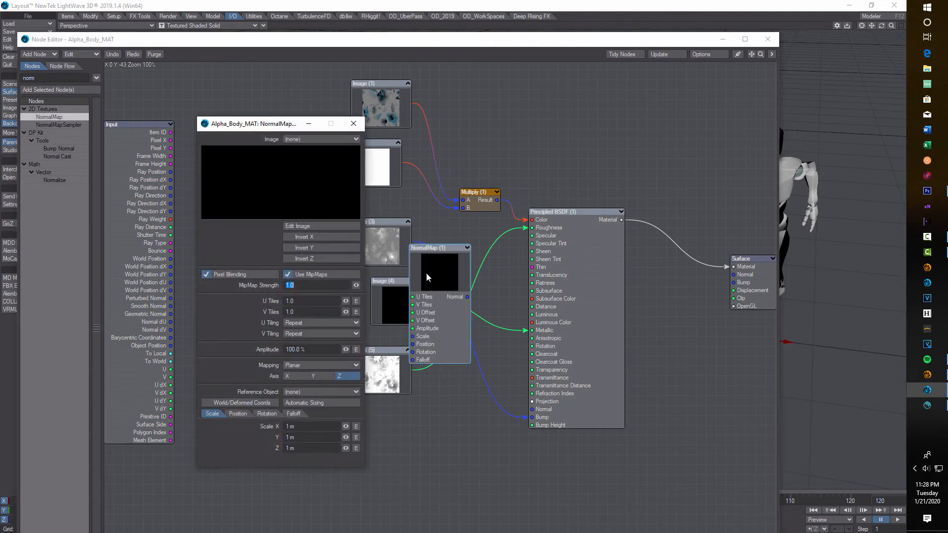
click(340, 366)
click(337, 401)
click(346, 378)
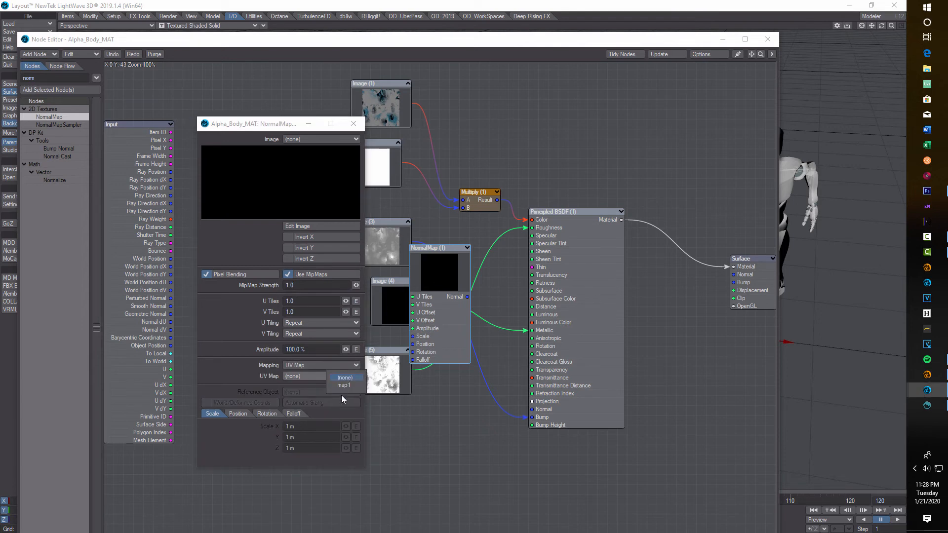
click(342, 387)
click(339, 140)
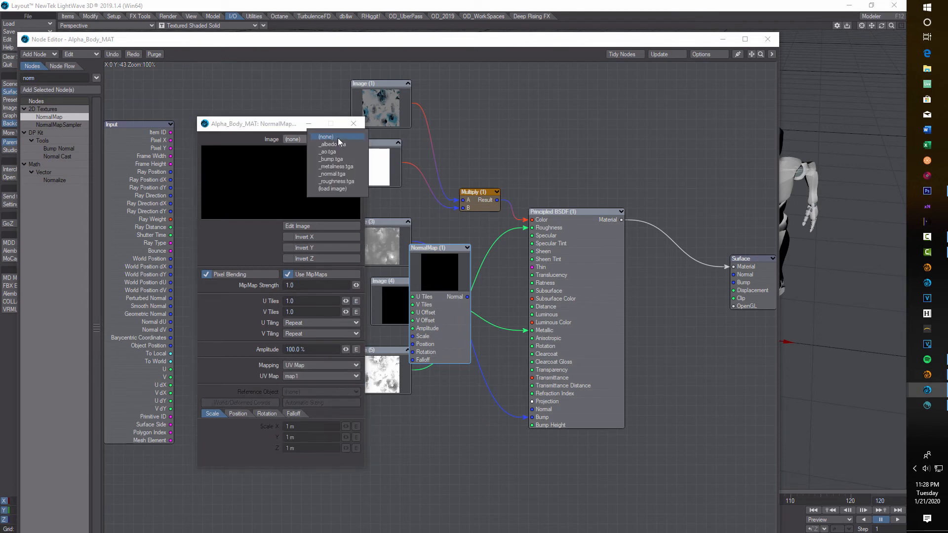
click(340, 179)
click(353, 124)
Step: Connect the NormalMap's Normal output to the Principled BSDF Normal input, and clear the editor windows off the viewport
drag(455, 290, 533, 409)
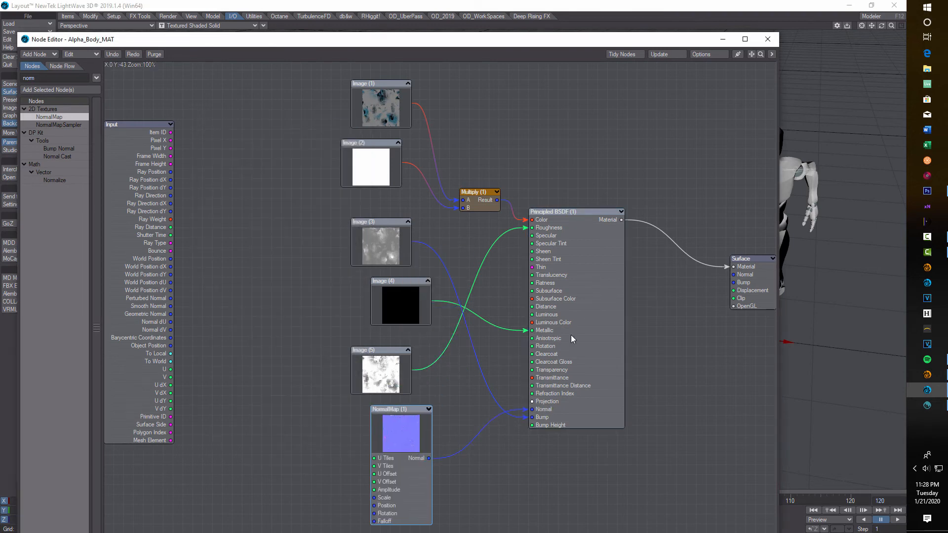
click(725, 42)
click(733, 330)
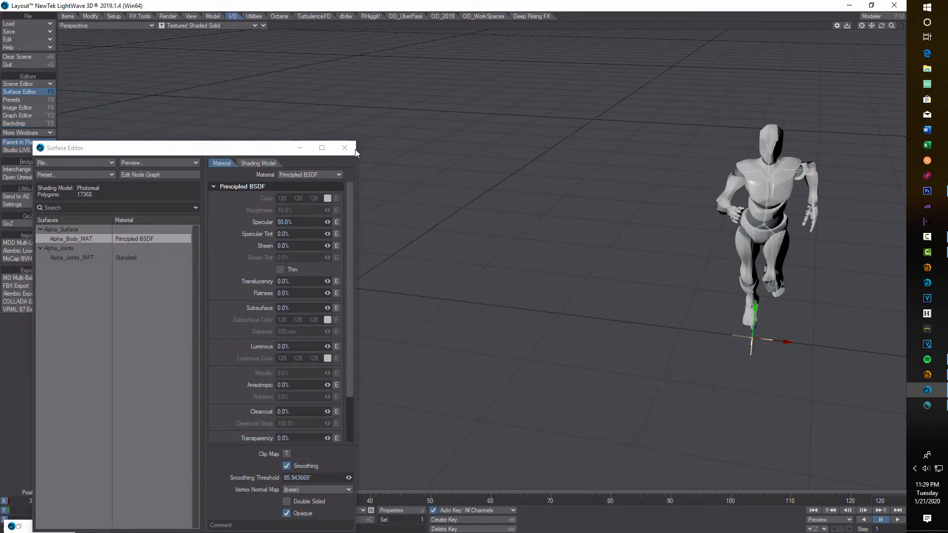
click(345, 148)
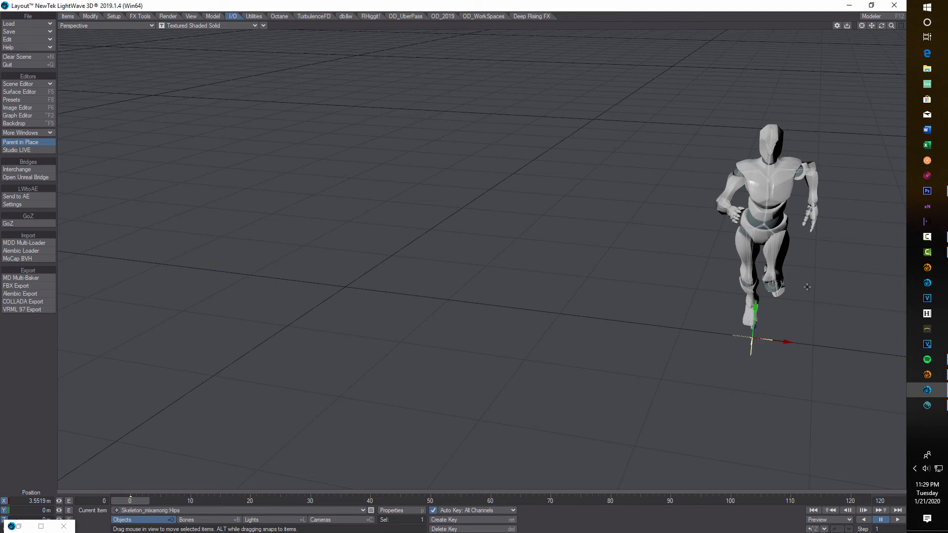
Step: Move the running character back to the scene's centre by setting its X position to 0 m
drag(774, 339, 364, 278)
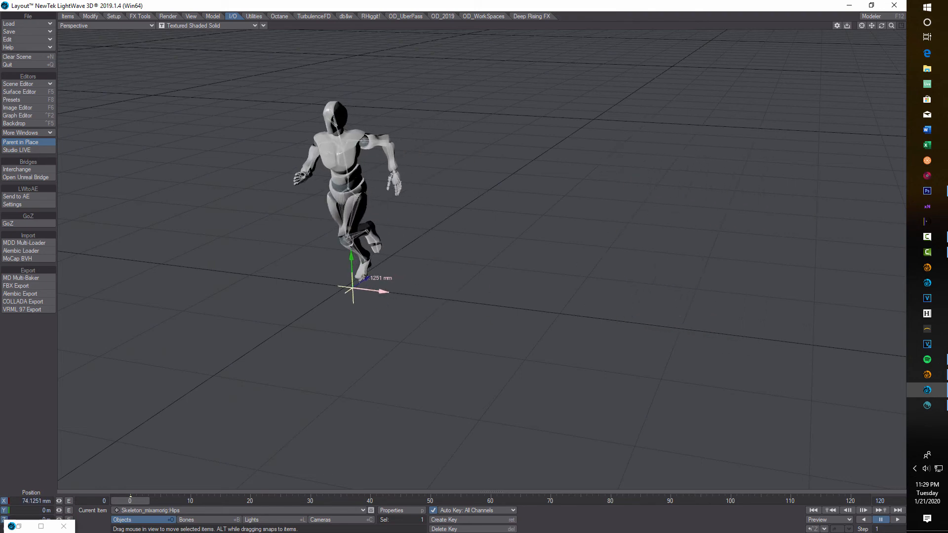
click(63, 526)
click(25, 500)
text(0)
key(Tab)
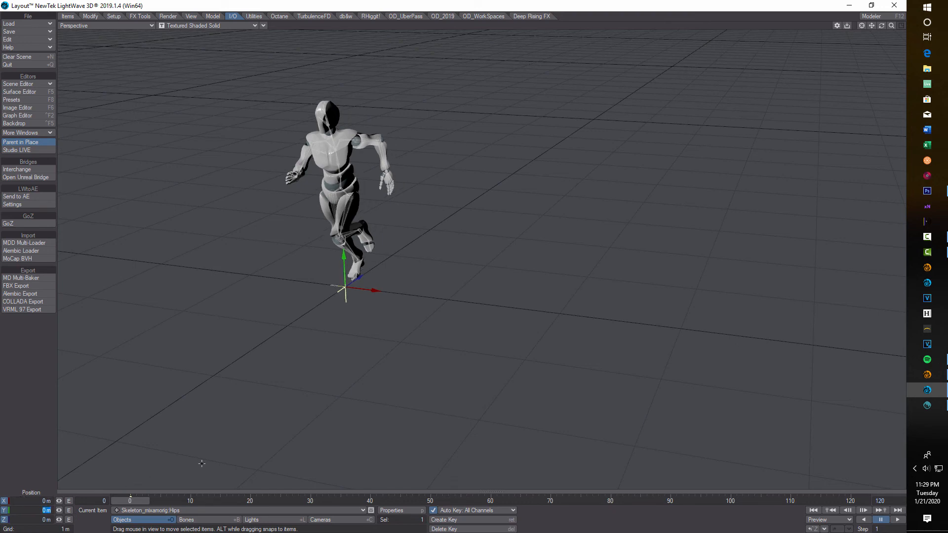
Step: Centre the character in the Perspective view and switch the viewport display to VPR
mouse_move(871, 26)
mouse_down()
mouse_move(933, 39)
mouse_move(918, 35)
mouse_move(859, 54)
mouse_move(859, 42)
mouse_up()
click(255, 28)
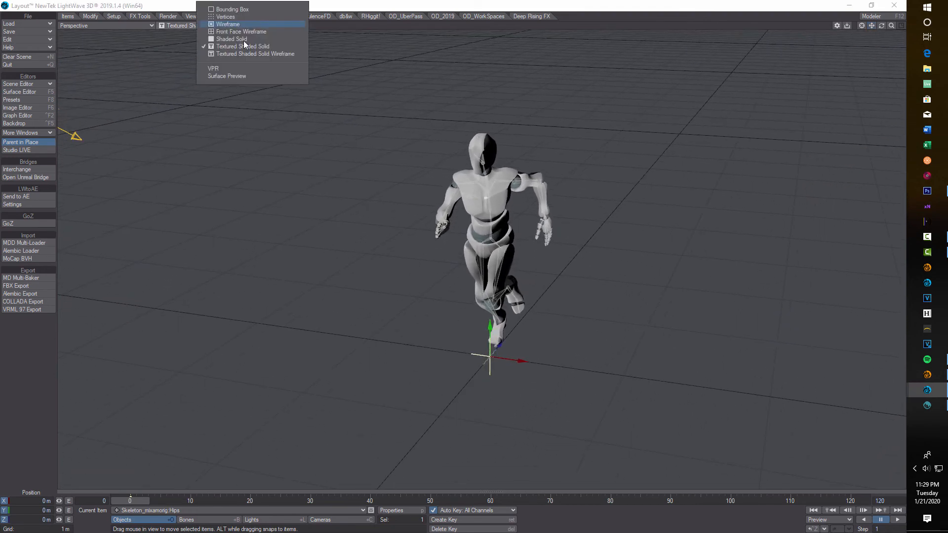
click(228, 73)
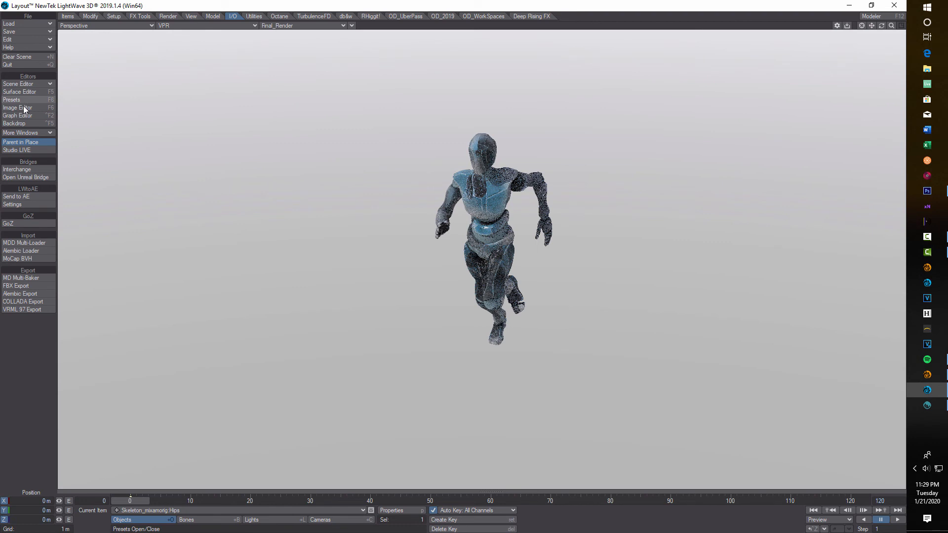
Step: Turn the Gradient Backdrop off and on again to compare its effect on the character's lighting
click(20, 123)
click(600, 371)
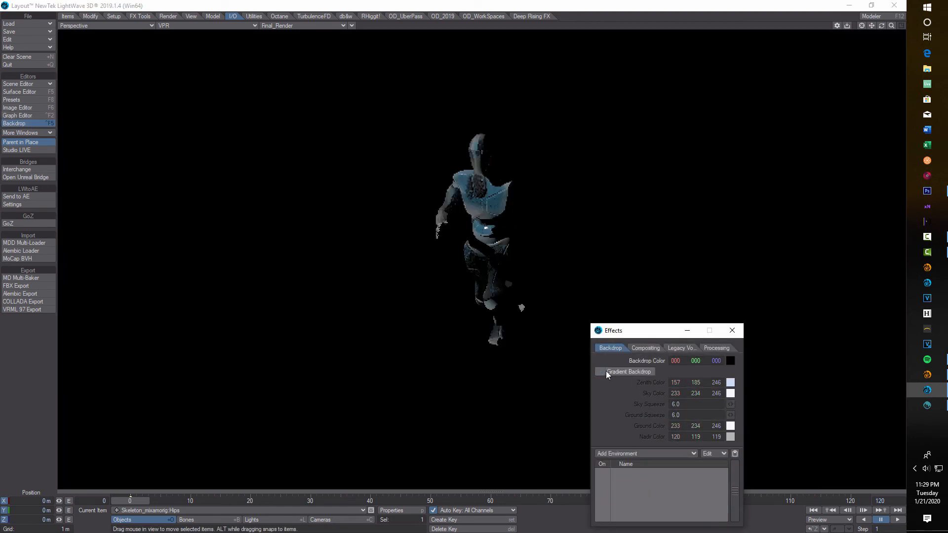
click(599, 372)
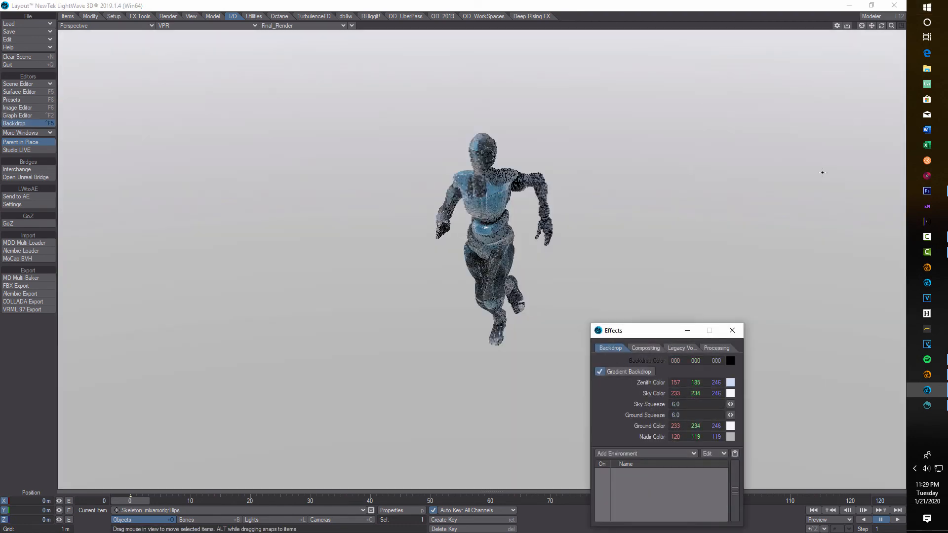
Step: Inspect the textured character close up, switch the viewport to the Current Camera, and close the Effects window
drag(891, 26, 861, 54)
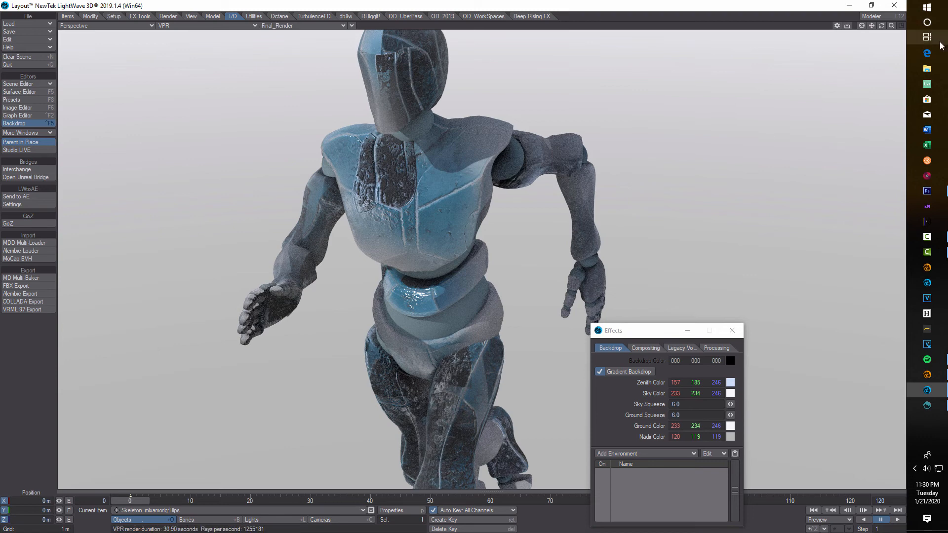
mouse_move(881, 26)
mouse_down()
mouse_move(923, 27)
mouse_move(881, 27)
mouse_up()
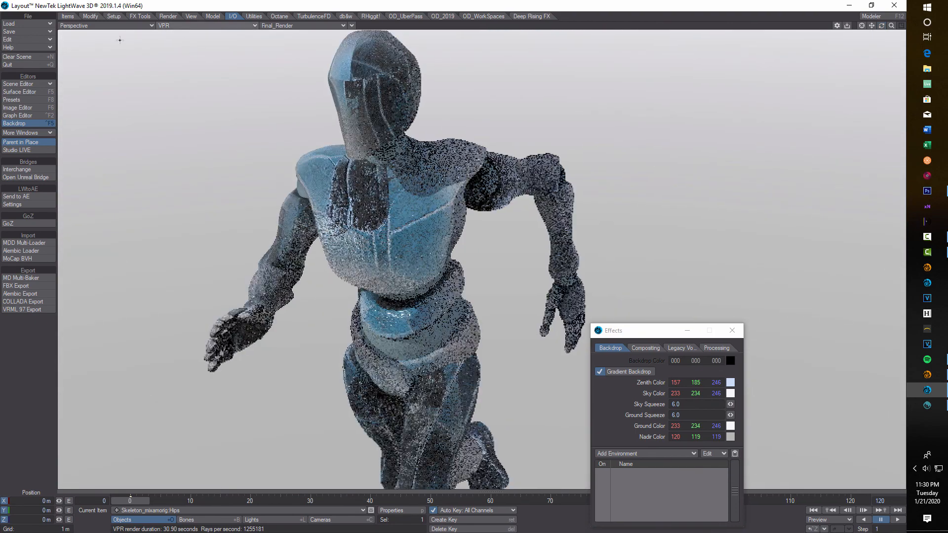
click(148, 26)
click(148, 75)
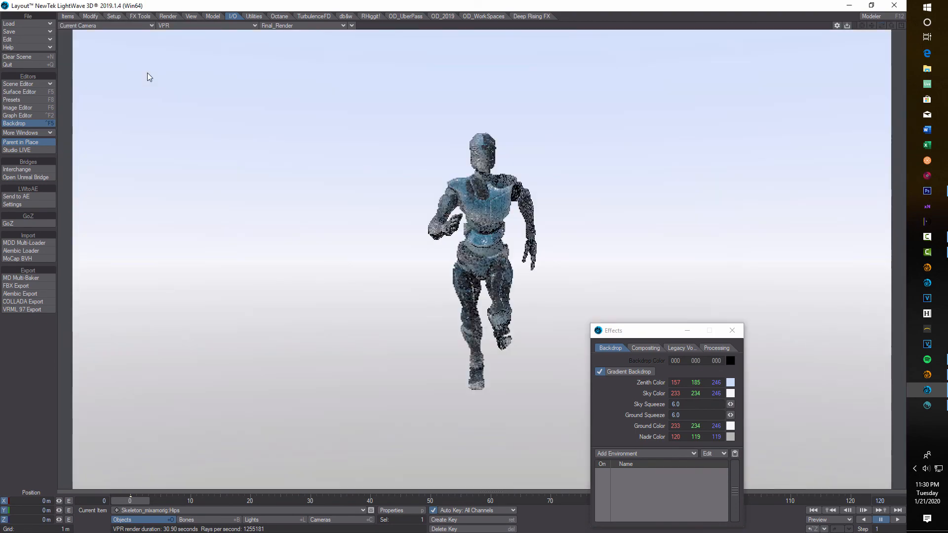
click(732, 330)
Step: Play the running animation through the camera, pause it, and return to the first frame
click(899, 521)
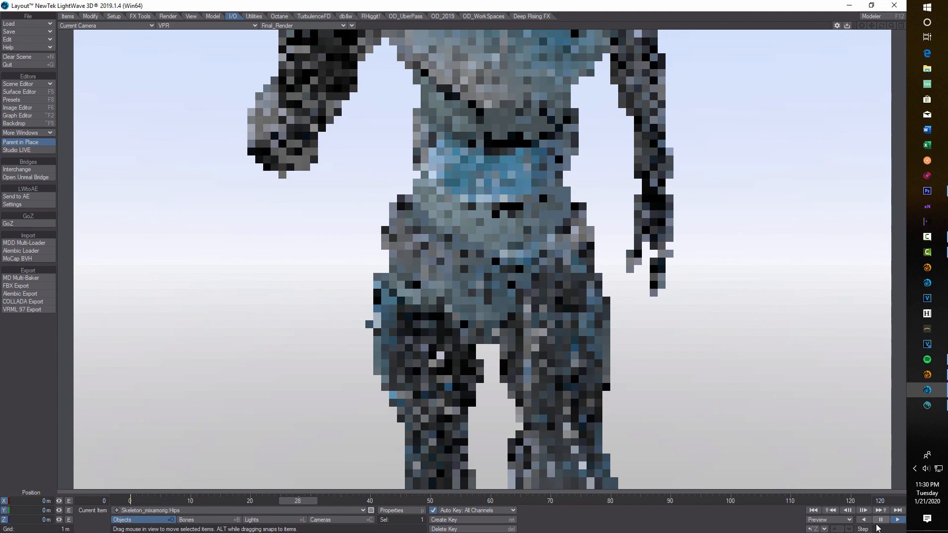
click(880, 520)
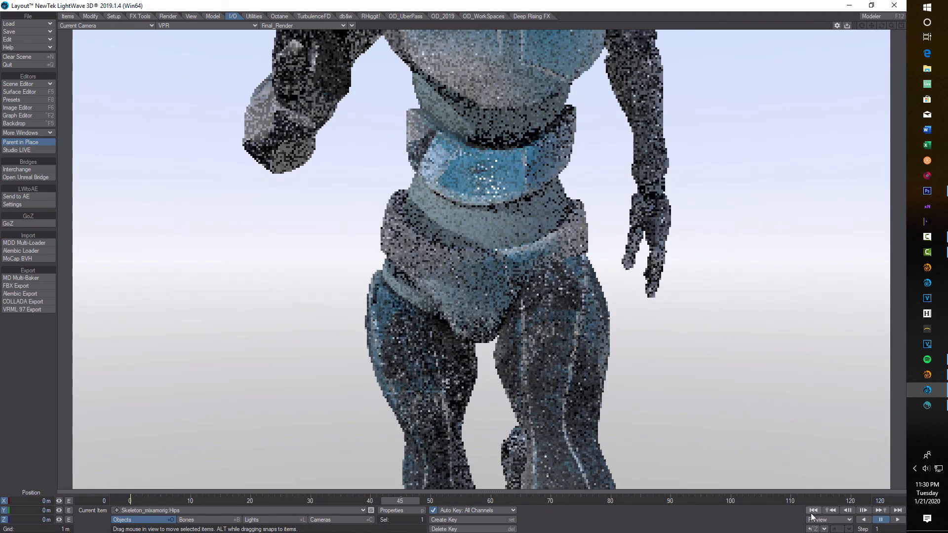
click(813, 511)
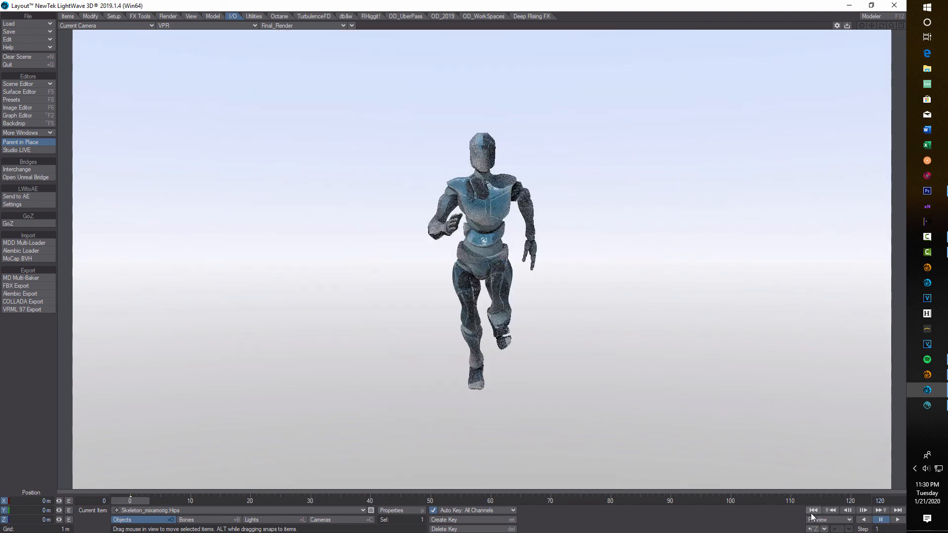